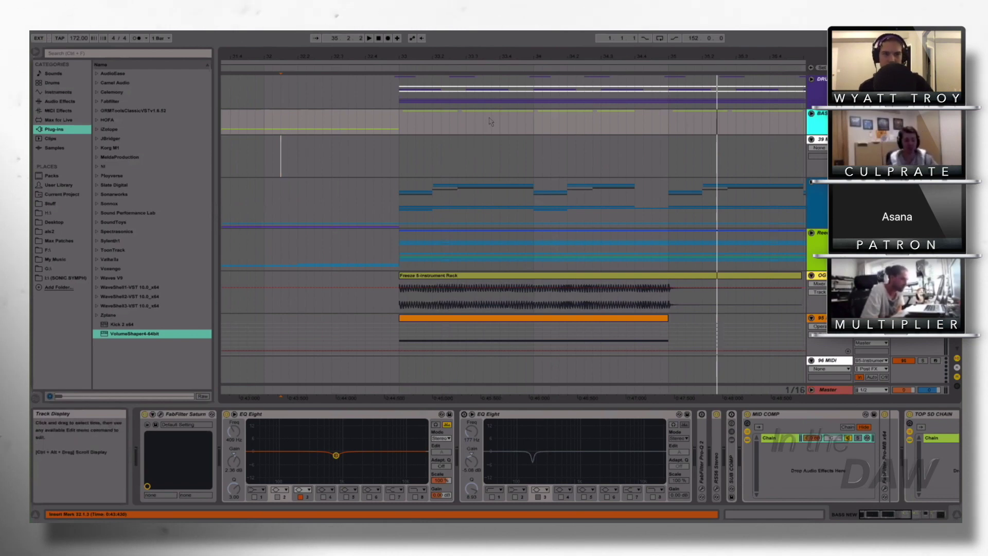
# - Examine the devices on the BASS group, the Reece group and the OG bass sound track, selecting its Freeze 5-Instrument Rack clip
pyautogui.click(836, 189)
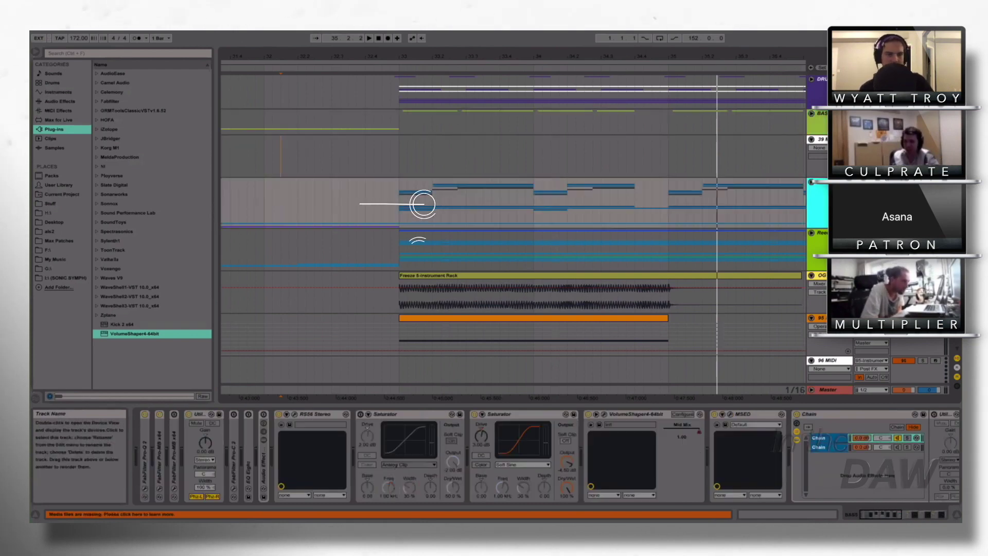
pyautogui.click(835, 233)
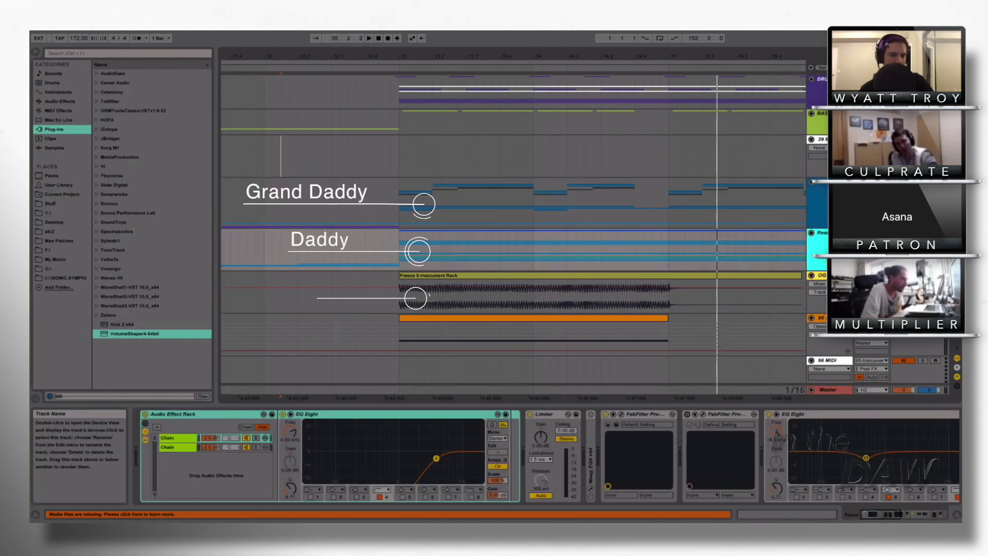
pyautogui.click(832, 275)
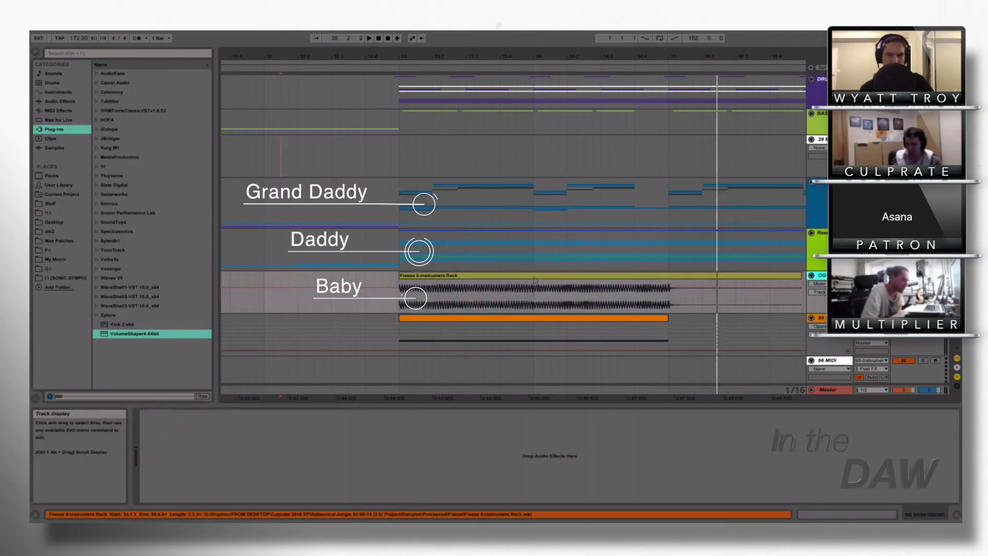
pyautogui.click(791, 276)
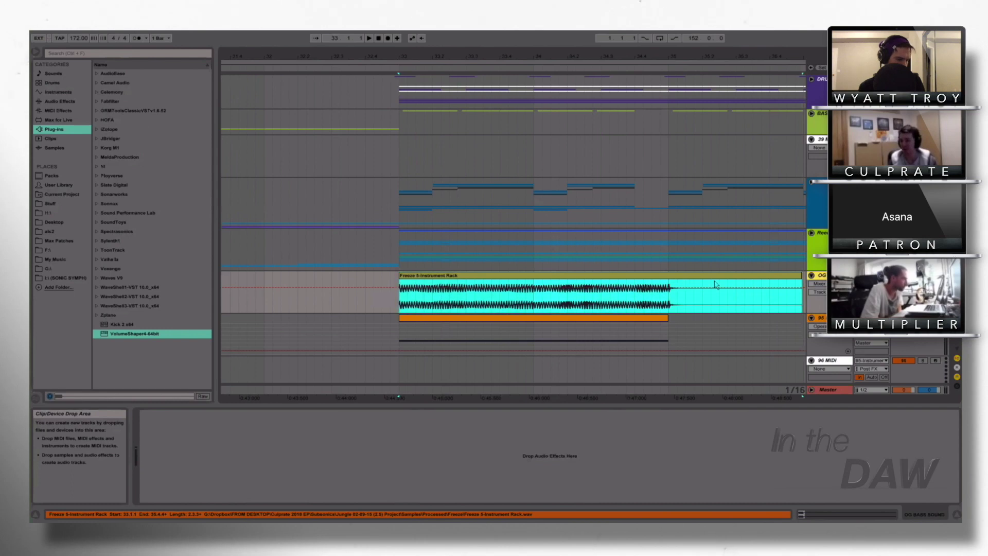
# - Inspect the Operator instrument rack on the track with the orange clip, and compare it with the BASS and Reece group devices
pyautogui.click(427, 337)
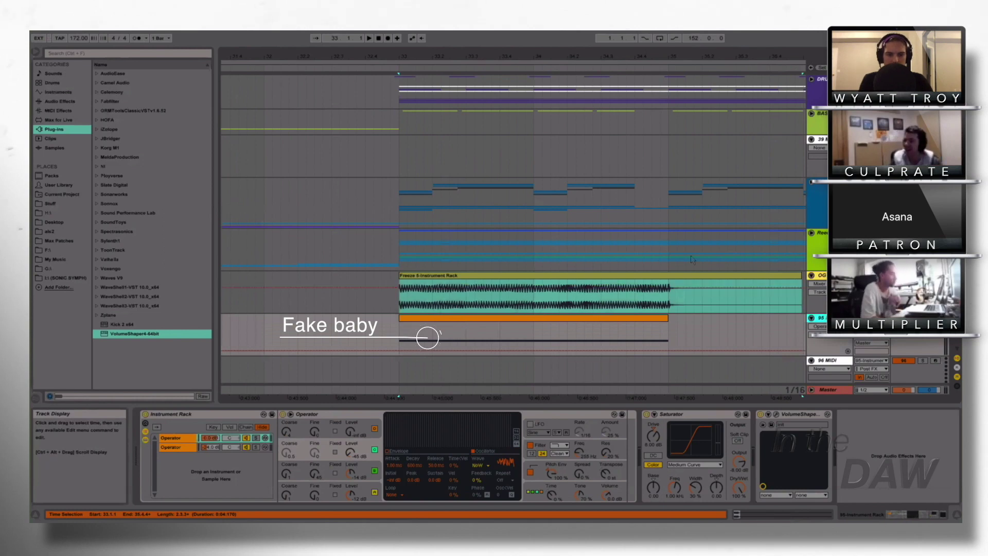
pyautogui.click(838, 203)
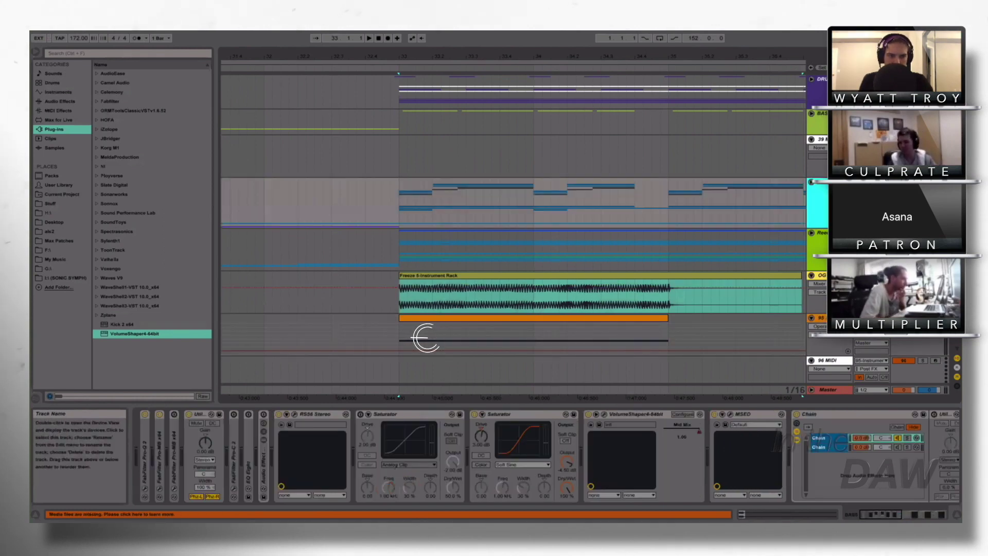
pyautogui.click(838, 244)
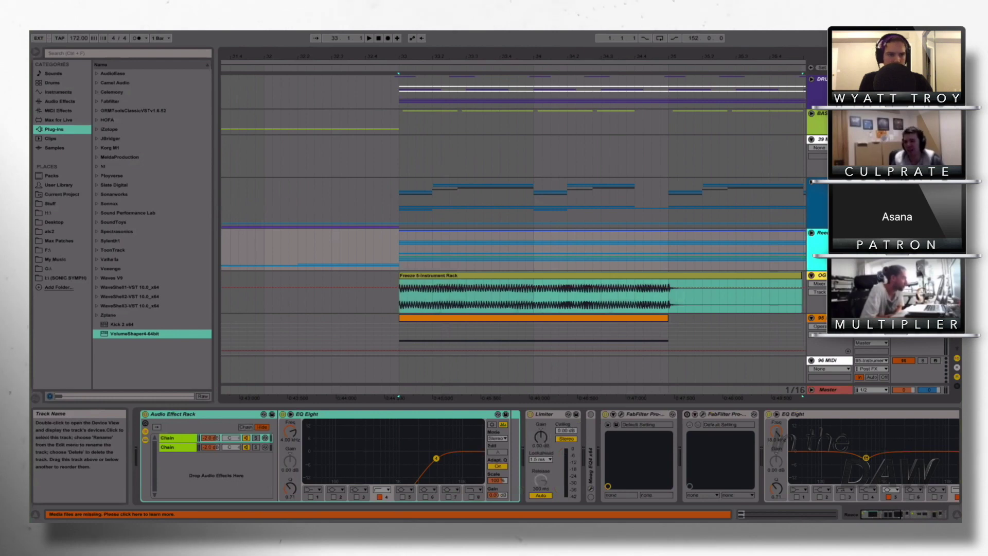
# - Set the playback start at bar 33 and audition the BASS group in solo
pyautogui.click(401, 159)
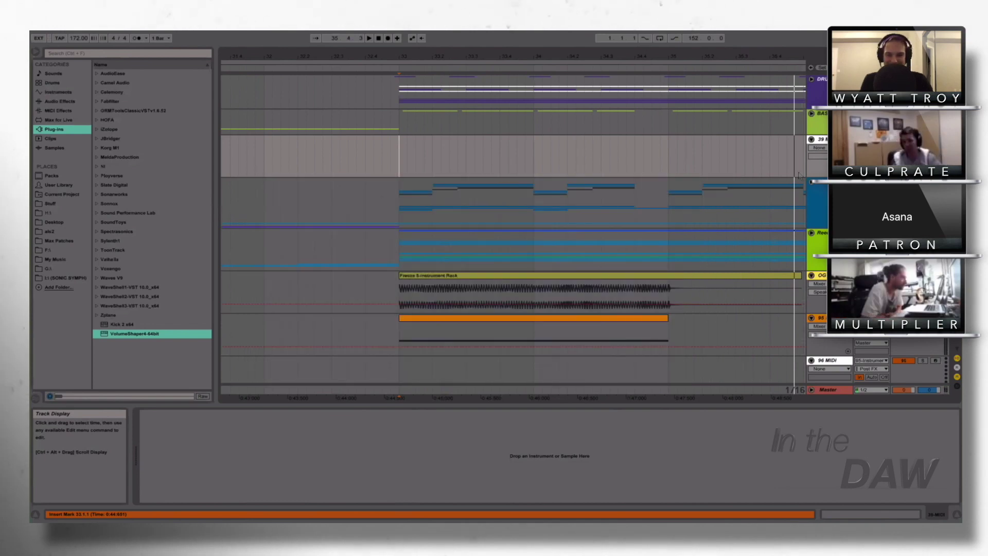
pyautogui.click(817, 203)
pyautogui.click(903, 182)
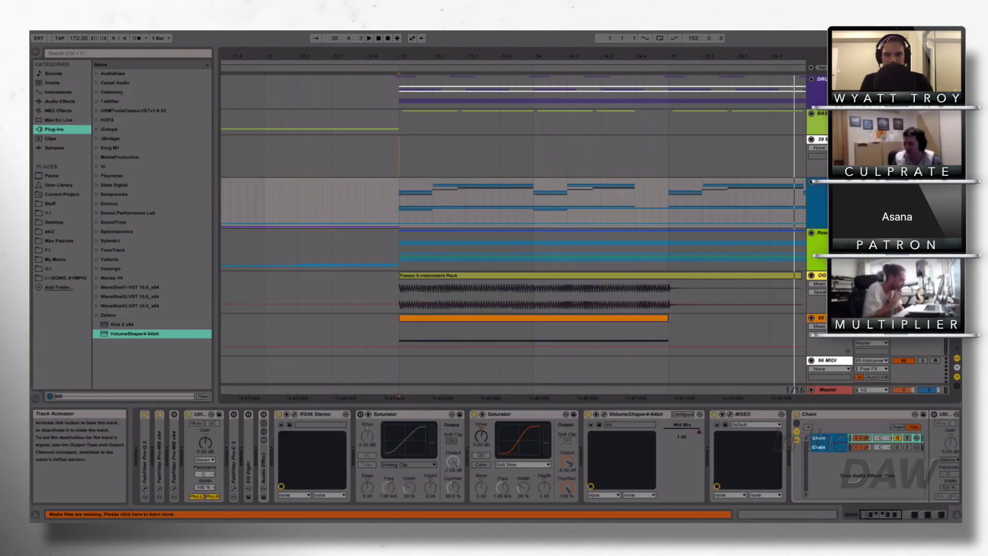
pyautogui.scroll(-5, 448, 173)
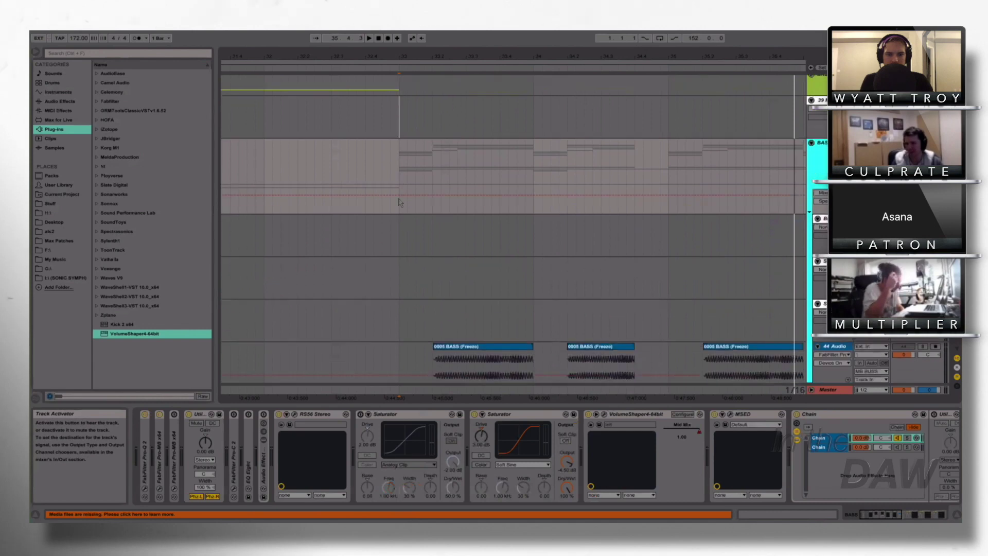
pyautogui.press('space')
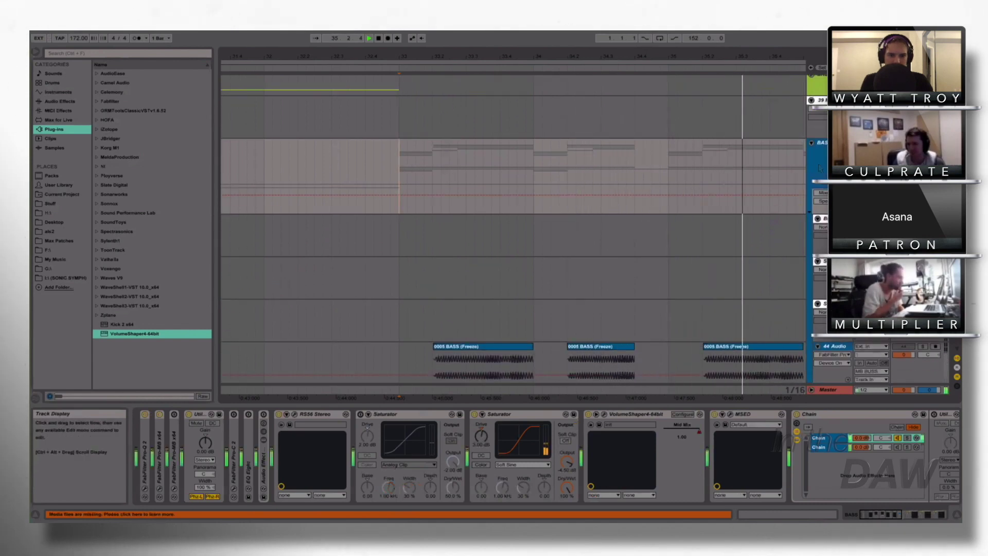
# - Audition the Reece group from bar 33
pyautogui.scroll(-3, 740, 185)
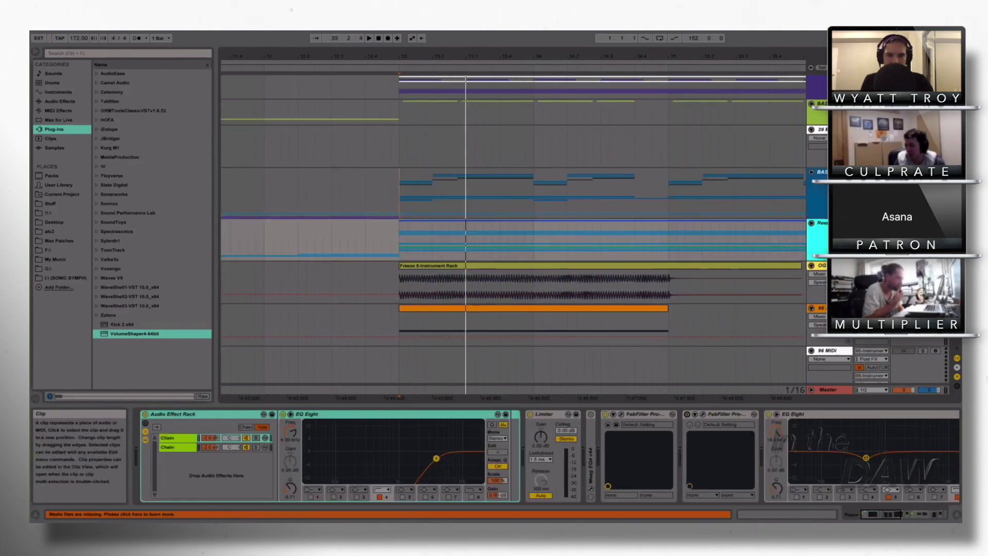
pyautogui.press('space')
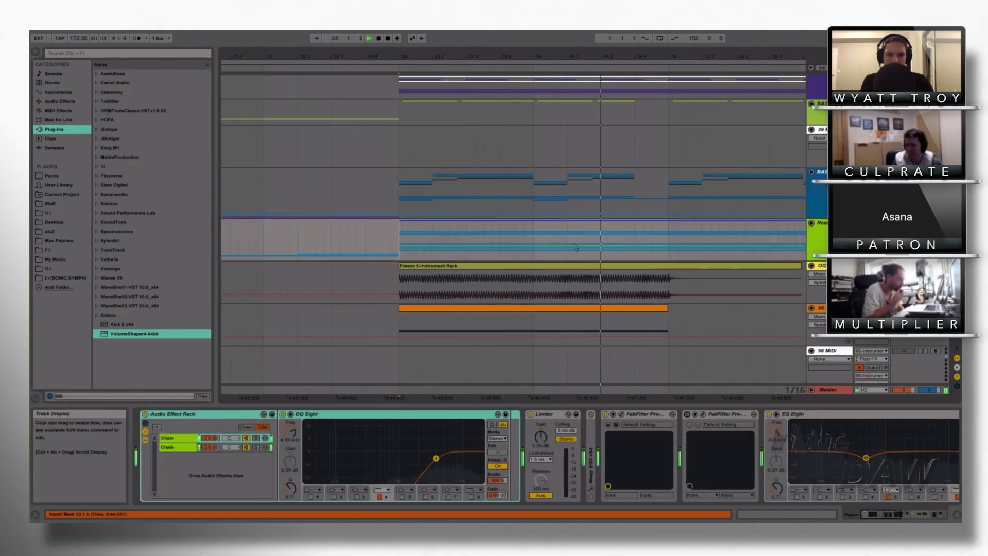
pyautogui.press('space')
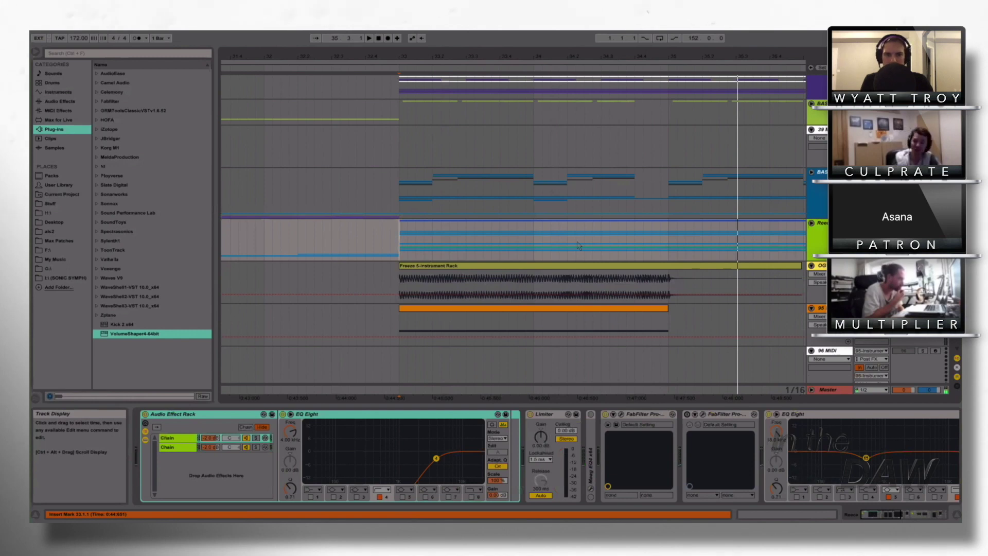
# - Compare the device chains of the Reece and BASS groups
pyautogui.click(827, 223)
pyautogui.click(828, 172)
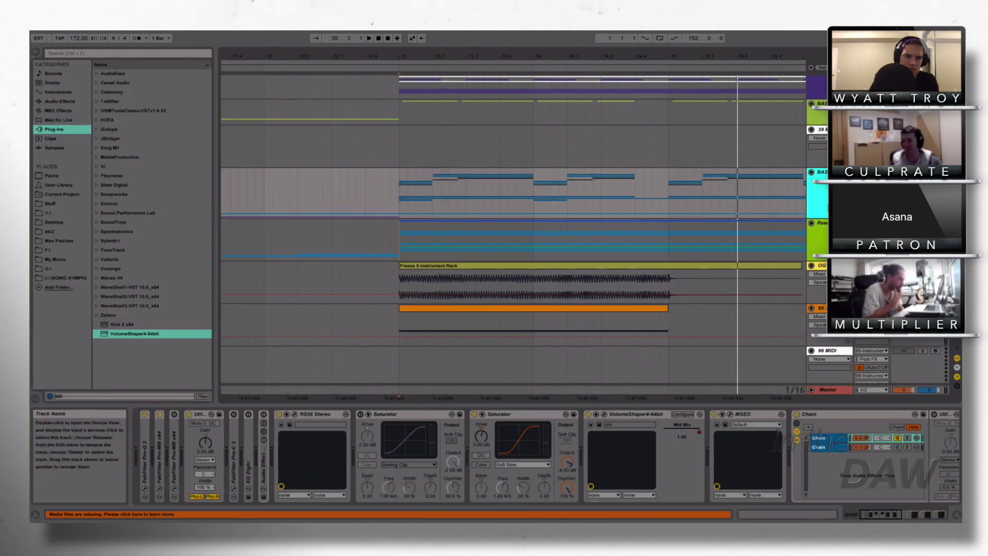
pyautogui.click(825, 245)
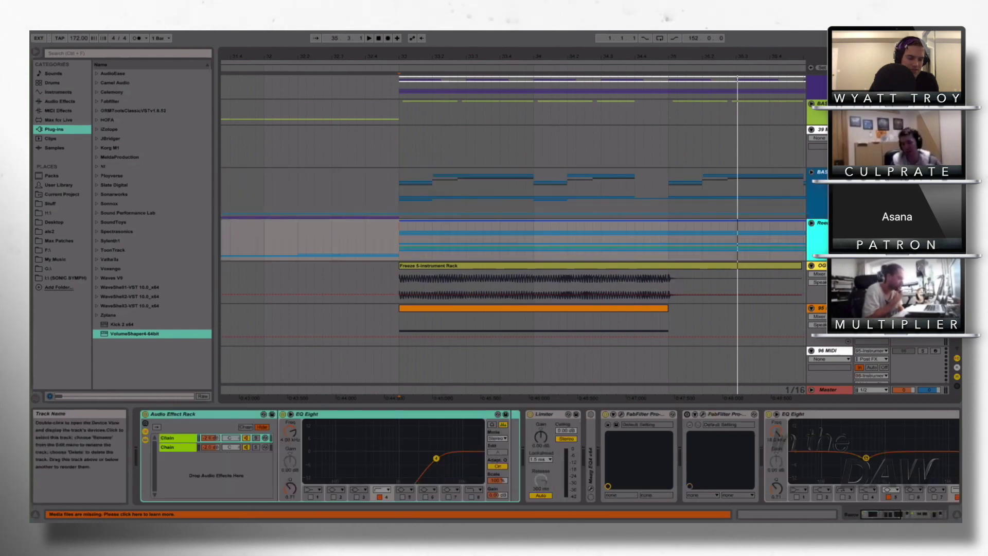
pyautogui.click(823, 216)
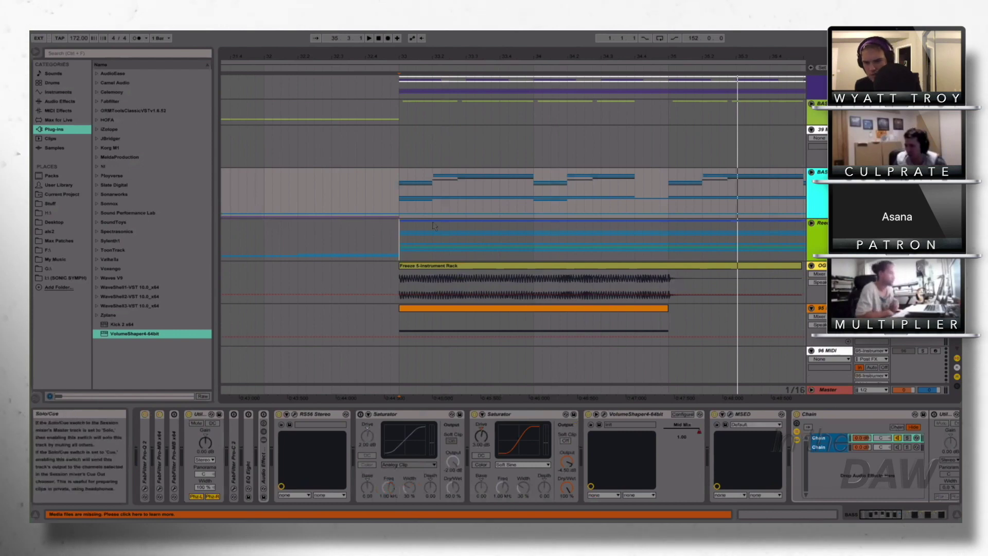
# - Play the Reece group from bar 33, and audition the Freeze 5-Instrument Rack clip on the OG bass sound track
pyautogui.click(404, 242)
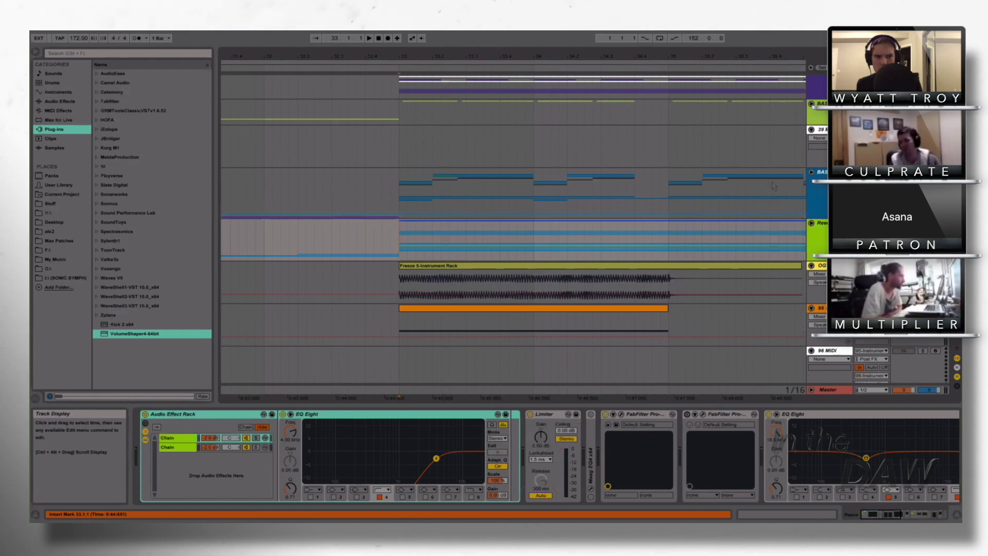
pyautogui.press('space')
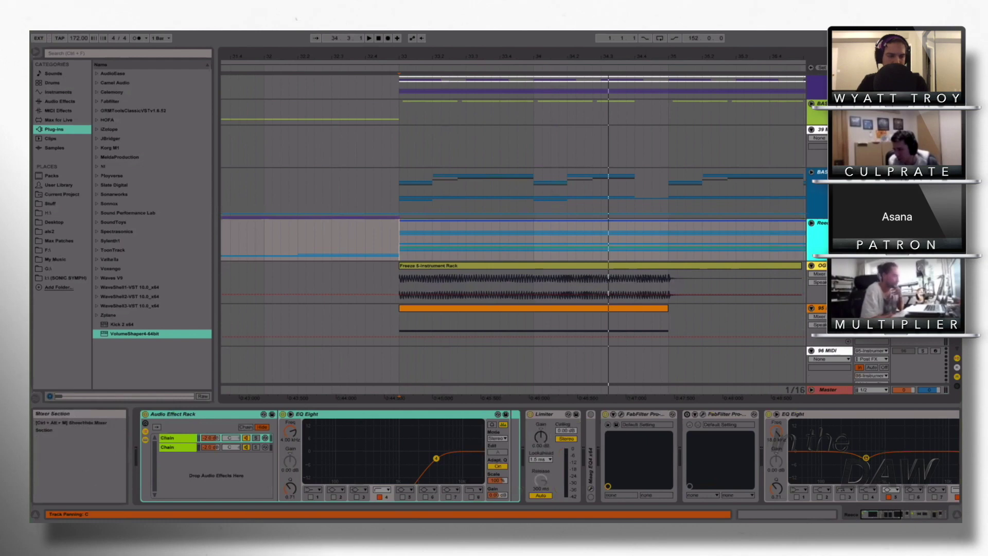
pyautogui.click(621, 269)
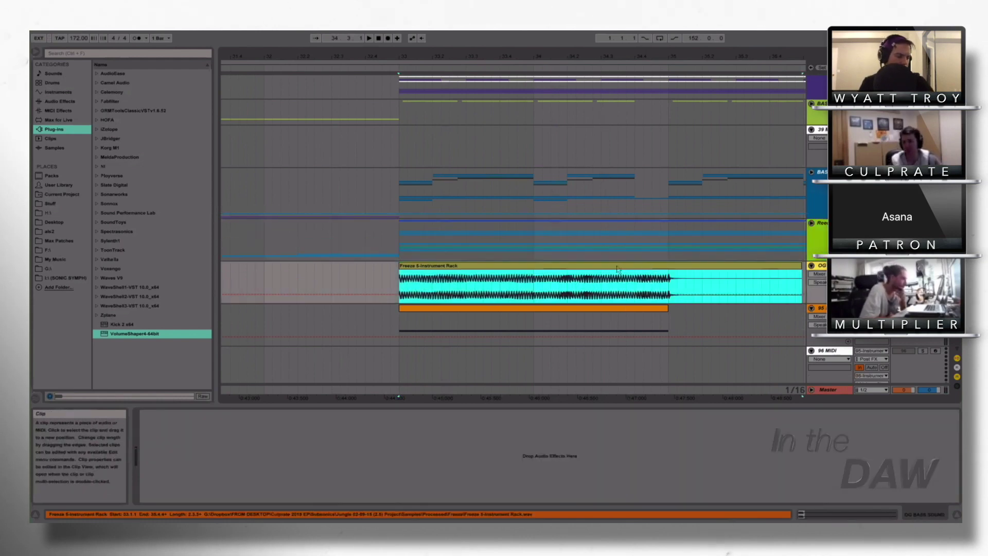
pyautogui.press('space')
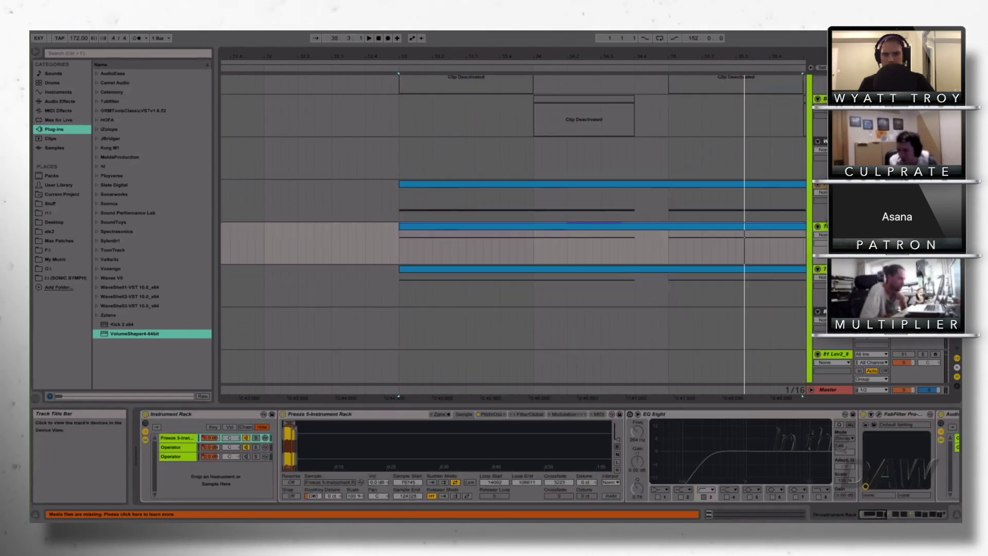
# - Solo the Freeze 5-Instrument Rack chain in the Reece group's instrument rack and audition its sample in Sampler
pyautogui.click(178, 439)
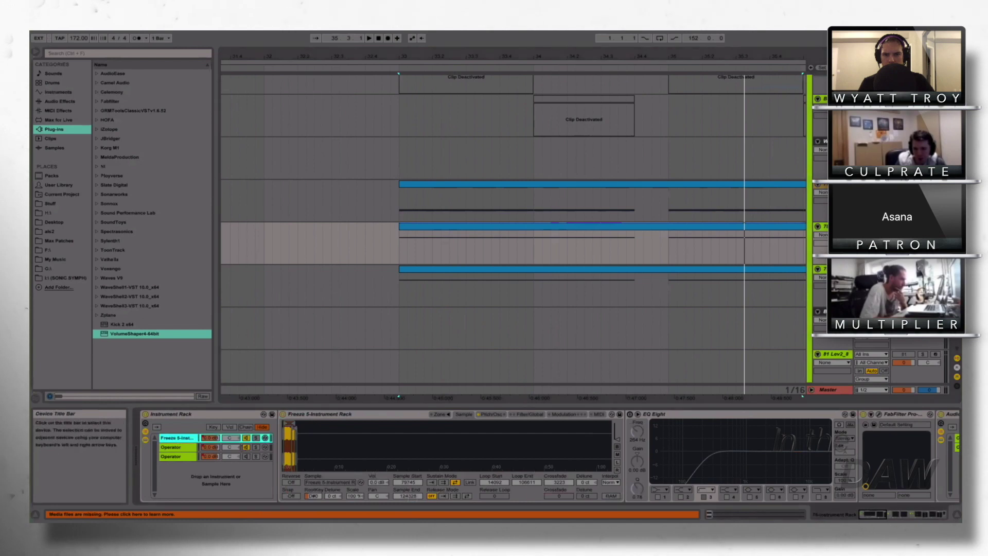
pyautogui.click(256, 438)
pyautogui.moveTo(404, 53); pyautogui.dragTo(402, 92)
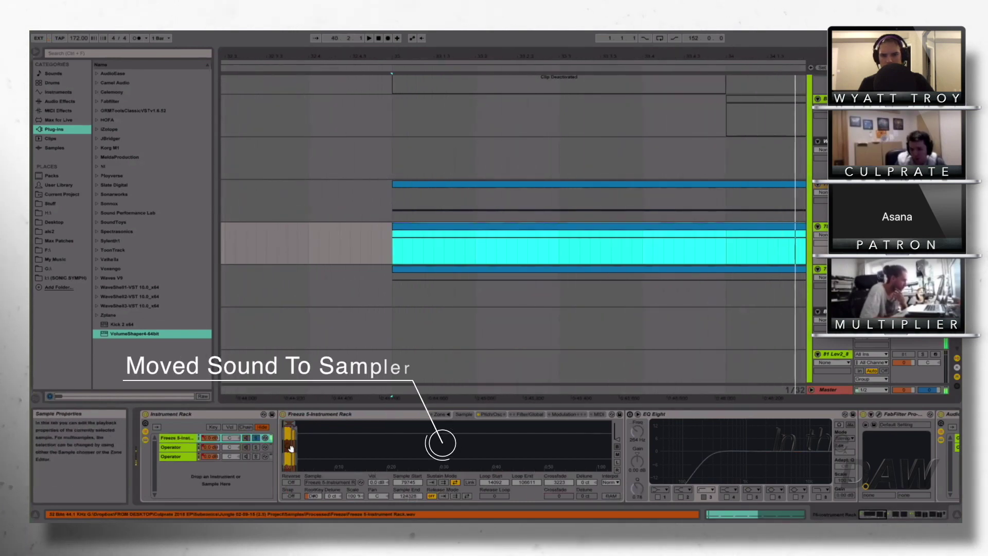
pyautogui.moveTo(291, 449); pyautogui.dragTo(289, 437)
pyautogui.press('space')
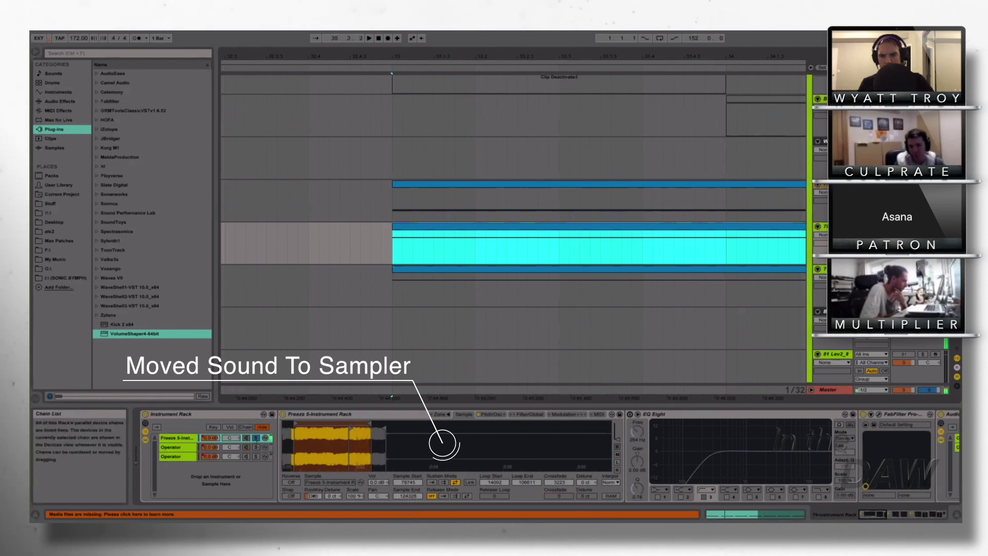
# - Enlarge the Sampler waveform of the Freeze 5-Instrument Rack sample and play the soloed chain again from bar 33
pyautogui.moveTo(352, 446); pyautogui.dragTo(418, 433)
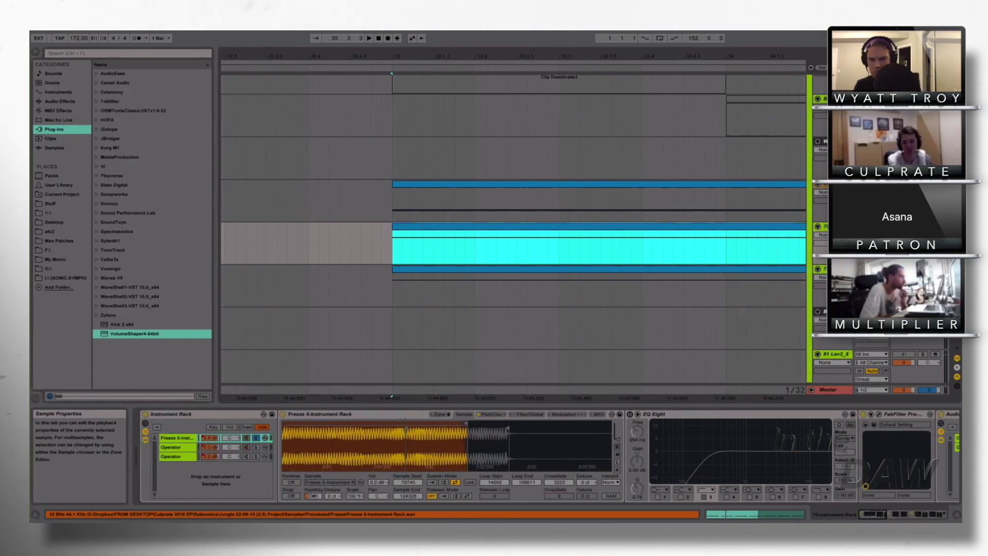
pyautogui.press('space')
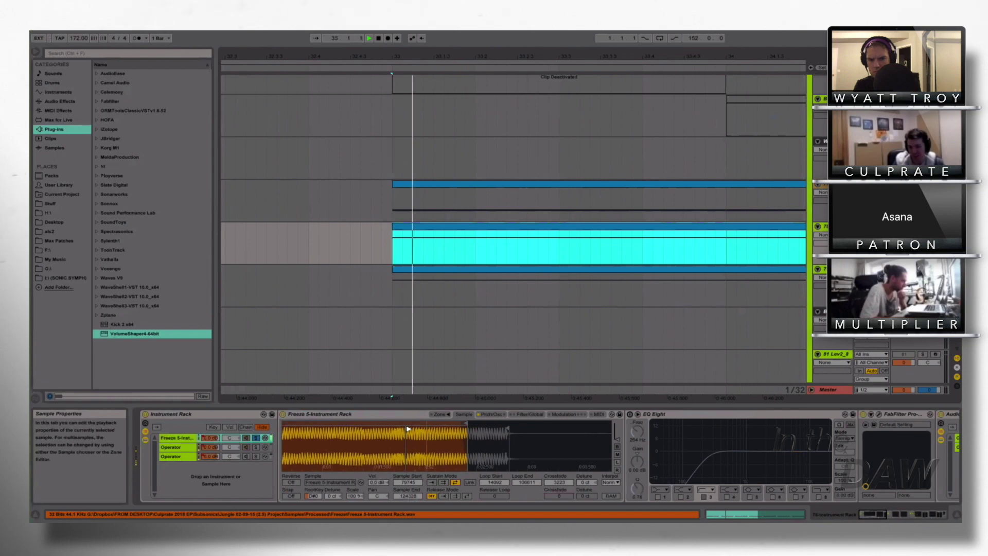
pyautogui.press('space')
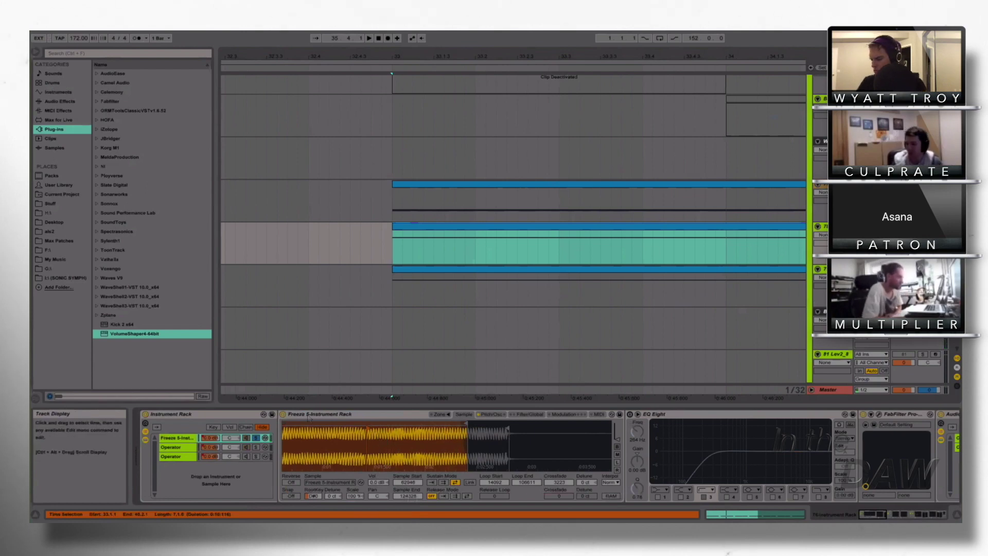
# - Solo the first Operator chain of the same instrument rack and audition it with the track's MIDI clip
pyautogui.click(177, 446)
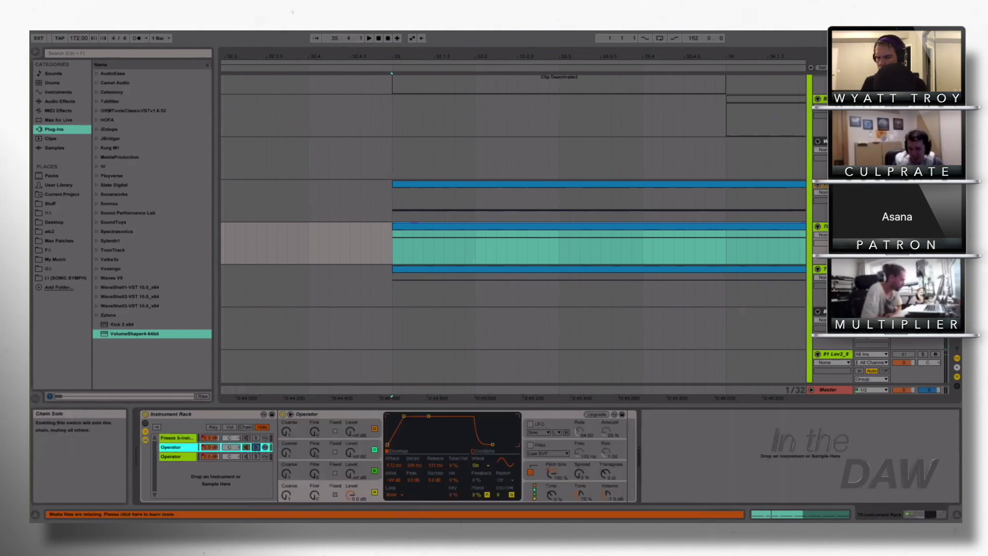
pyautogui.click(578, 228)
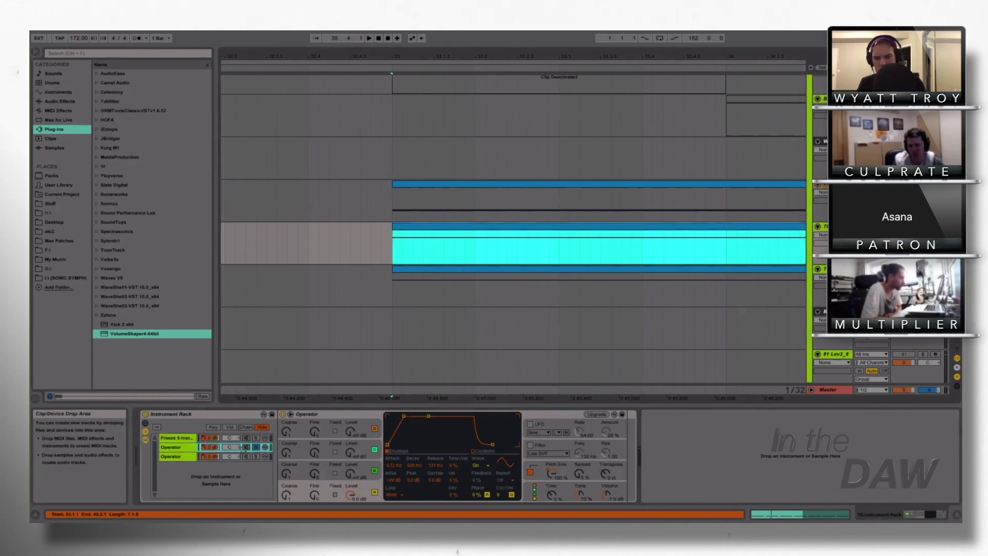
pyautogui.press('space')
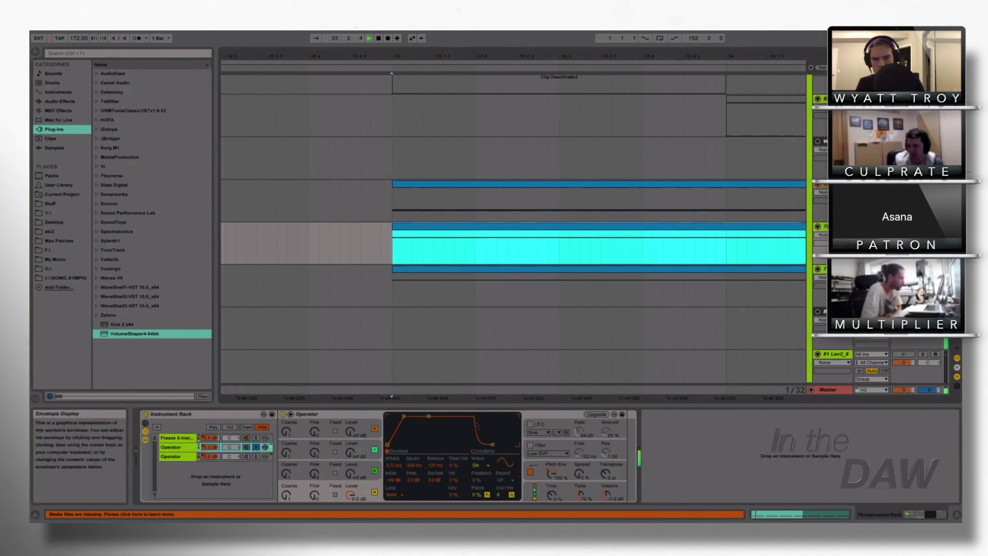
pyautogui.click(256, 447)
pyautogui.press('space')
# - Play the neighbouring track's rack containing the Freeze Reece Verb sample, and solo its Operator chain
pyautogui.moveTo(410, 56); pyautogui.dragTo(411, 29)
pyautogui.press('space')
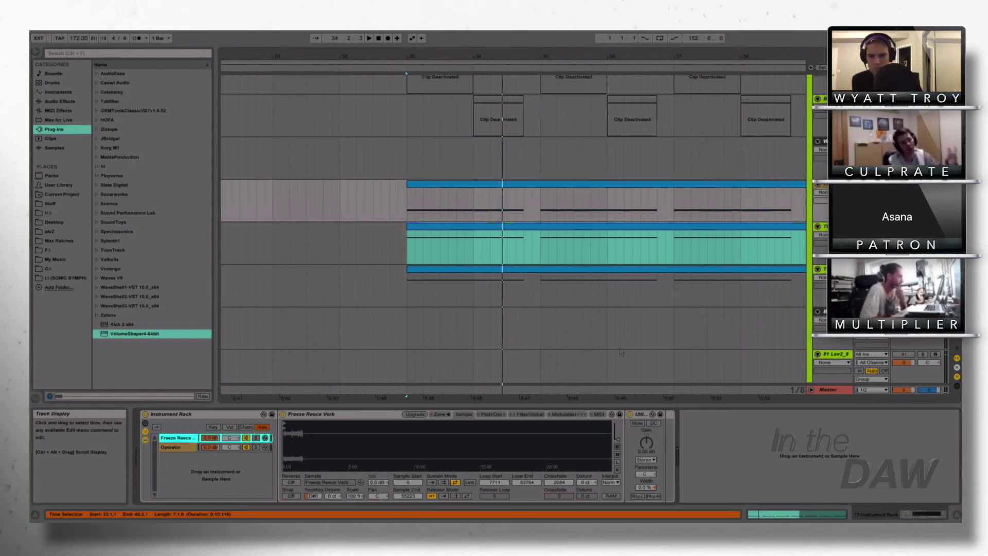
pyautogui.click(256, 447)
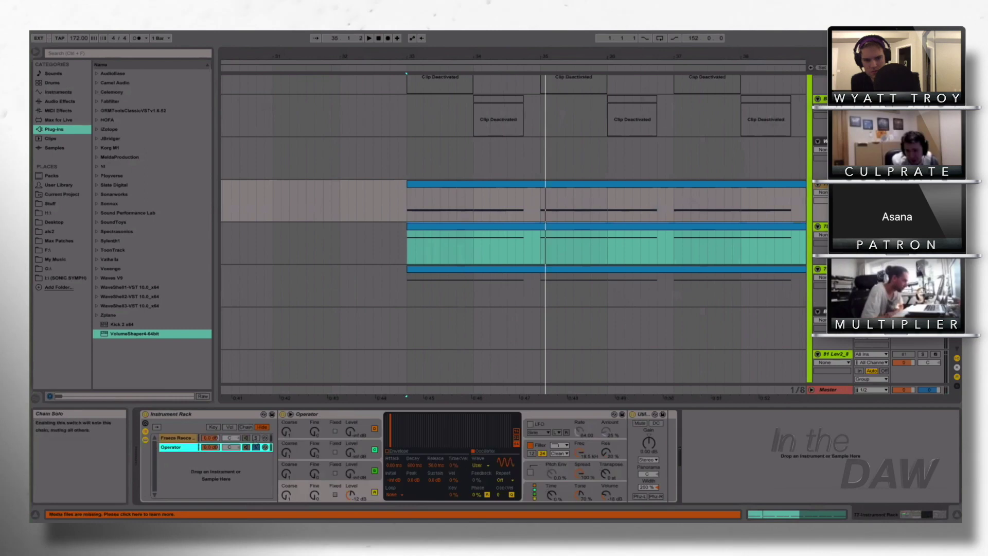
# - Solo the Freeze Reece Verb chain and audition it from bar 33
pyautogui.click(255, 437)
pyautogui.press('space')
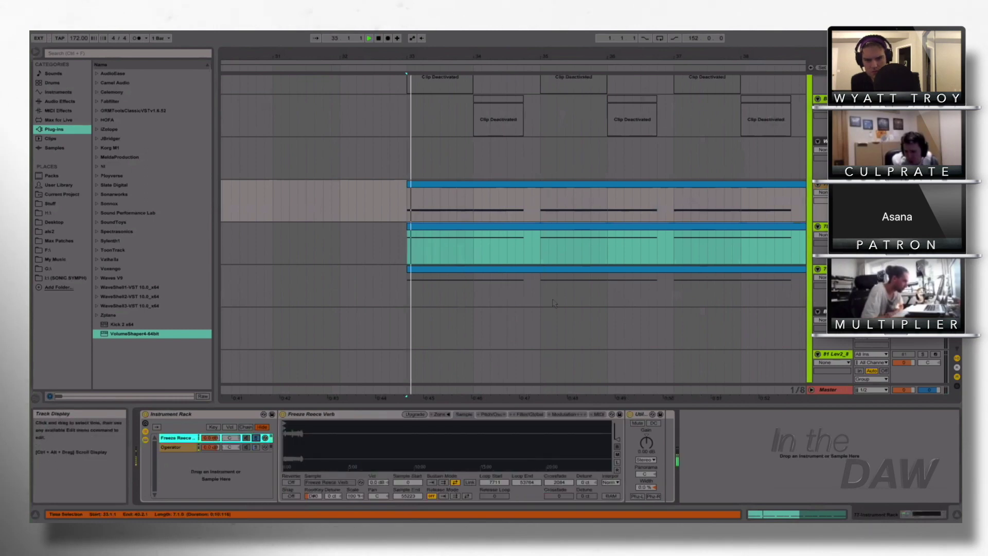
pyautogui.press('space')
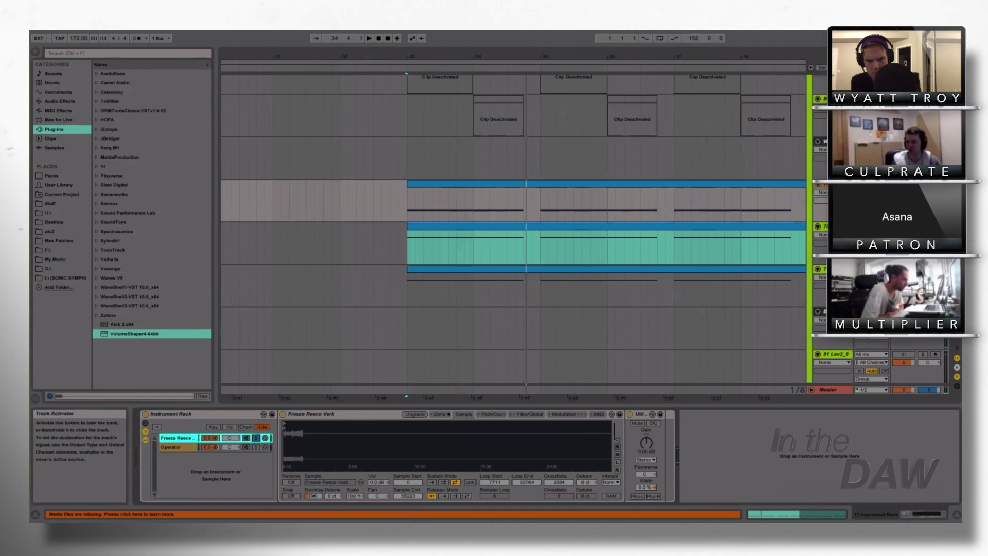
pyautogui.click(496, 243)
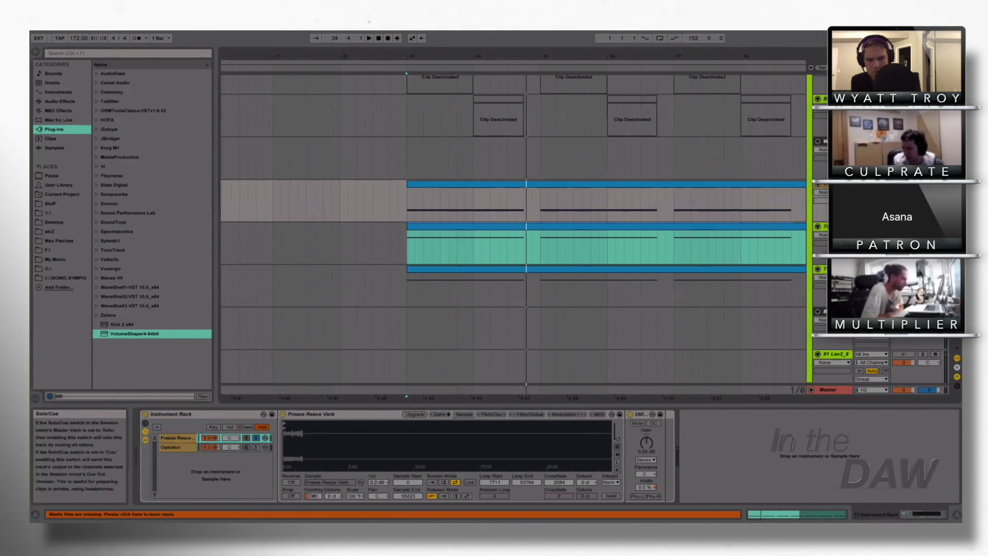
# - Select the MIDI clip on the Operator track with the Frequency Shifter and audition it from bar 33
pyautogui.click(540, 273)
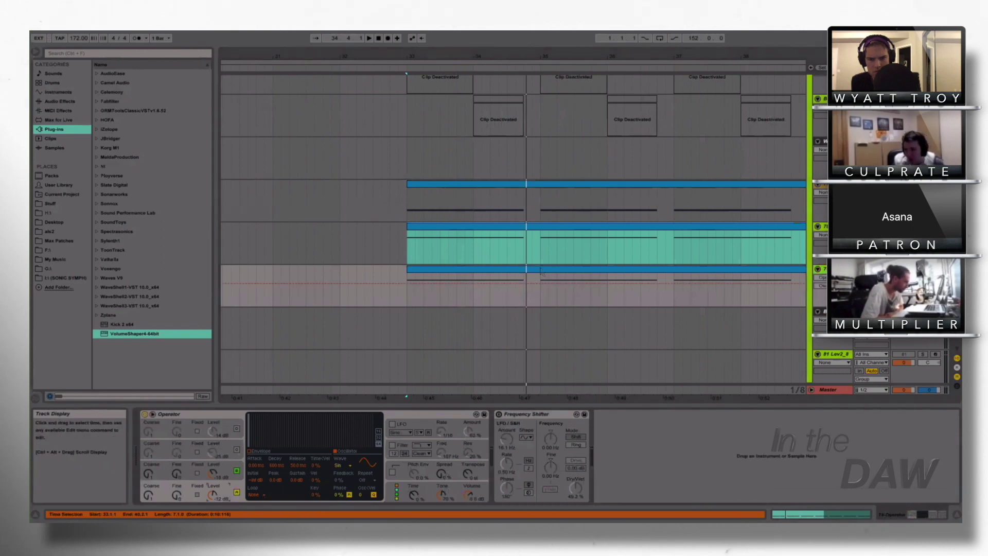
pyautogui.press('space')
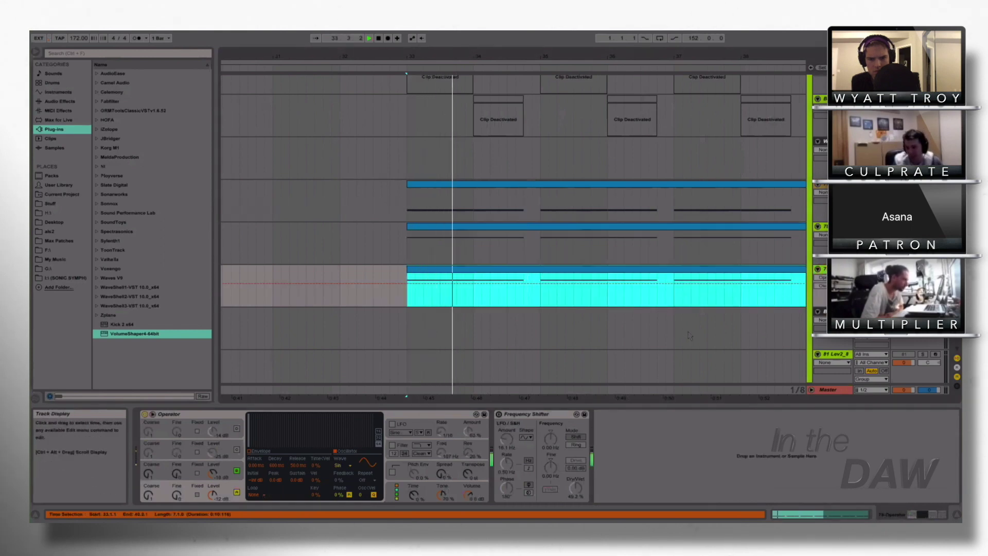
pyautogui.press('space')
pyautogui.press('space')
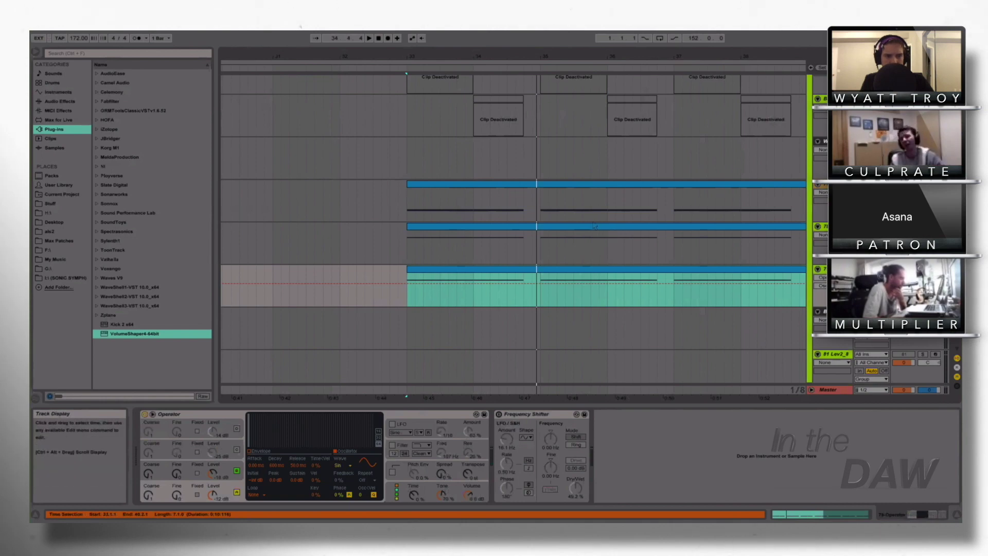
# - Select the clip of the track holding the Freeze 5-Instrument Rack and Operator chains, then switch to the Operator track below
pyautogui.click(595, 226)
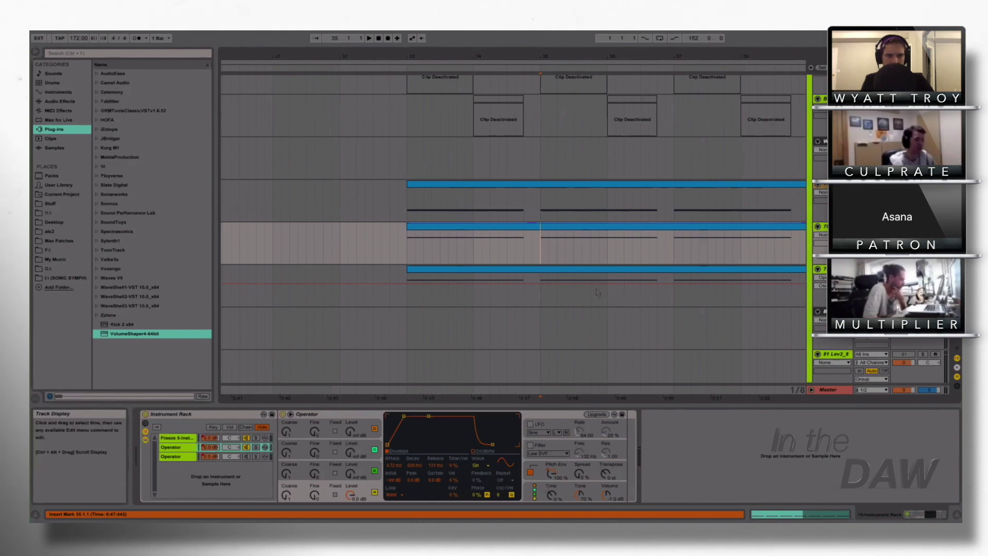
pyautogui.click(535, 232)
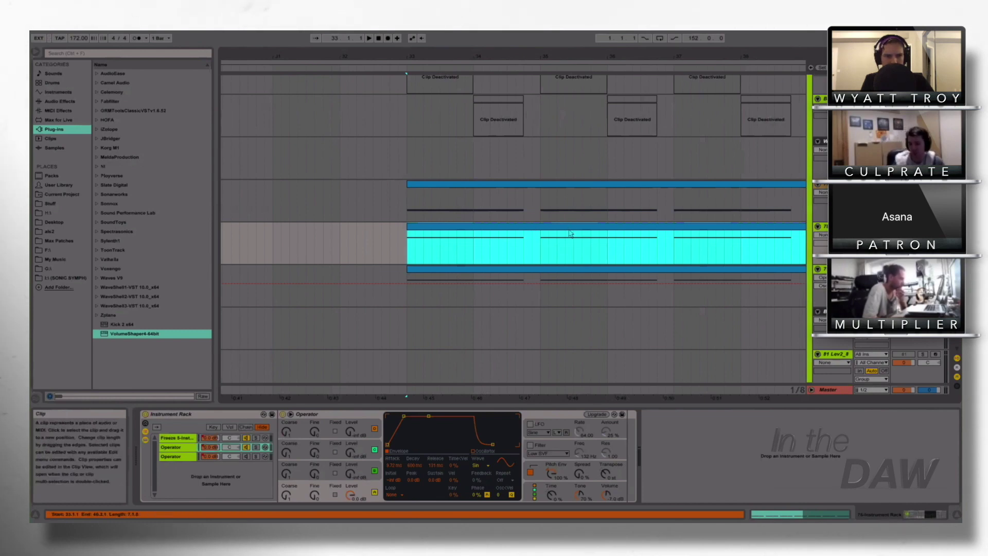
pyautogui.click(537, 228)
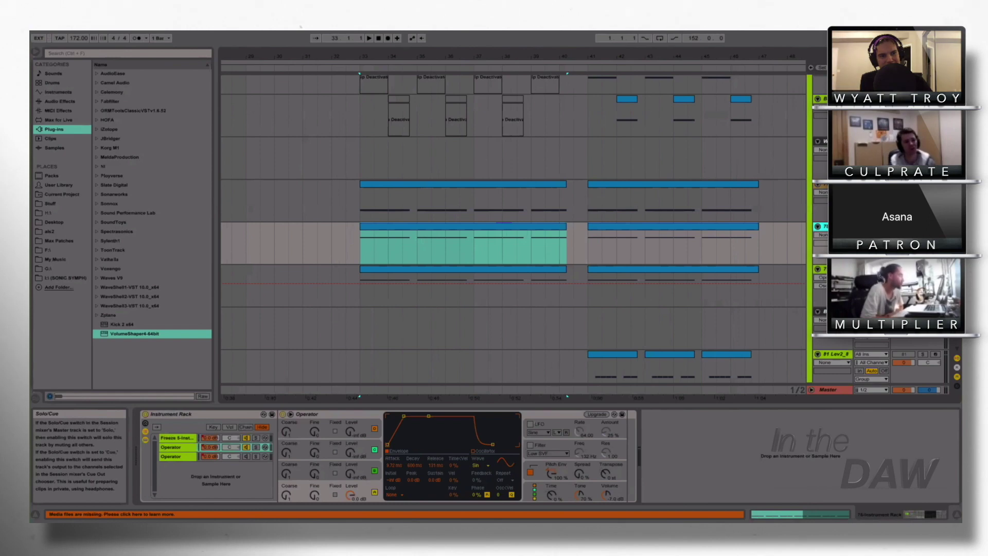
pyautogui.press('Down')
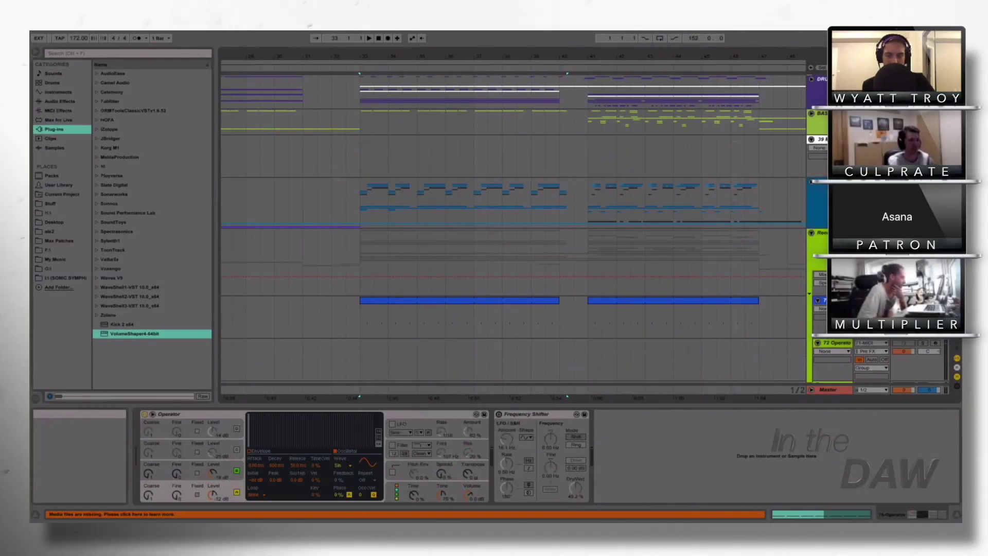
# - Show the devices of the Reece group and the DRUMS group, and unfold the DRUMS group
pyautogui.click(824, 247)
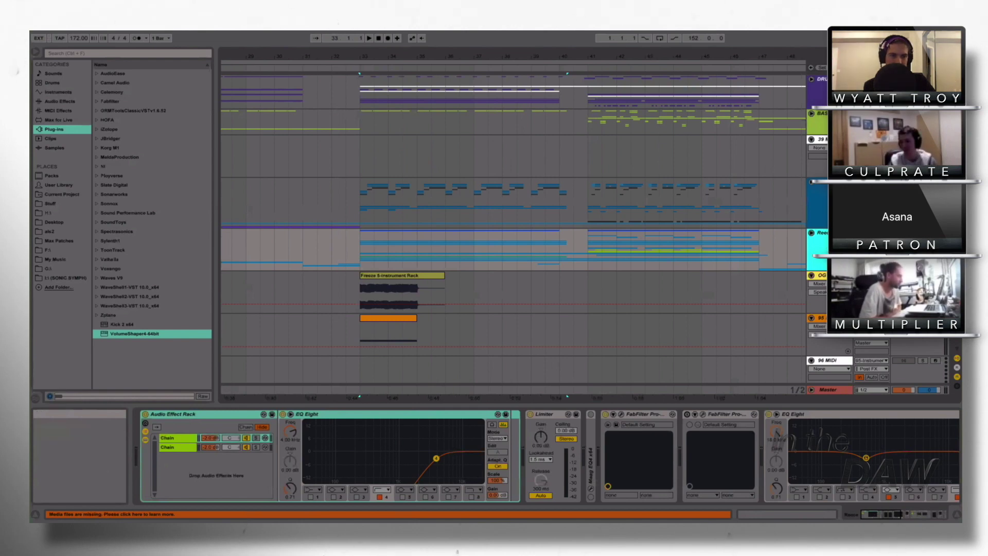
pyautogui.click(816, 86)
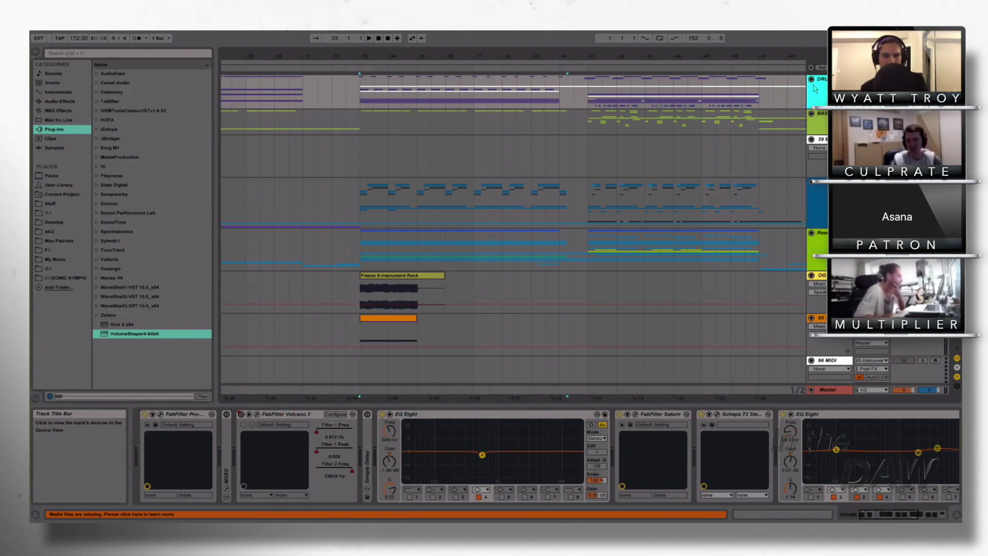
pyautogui.click(811, 79)
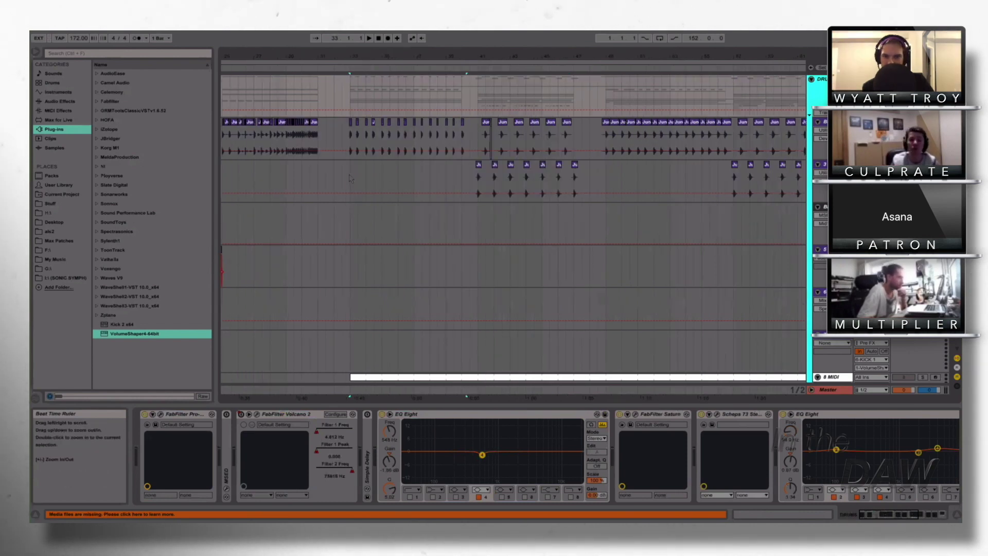
# - Set the insert marker at 33.1.1 in the drum tracks and inspect the HH, WH and HAT clips starting there
pyautogui.click(349, 178)
pyautogui.press('+')
pyautogui.press('+')
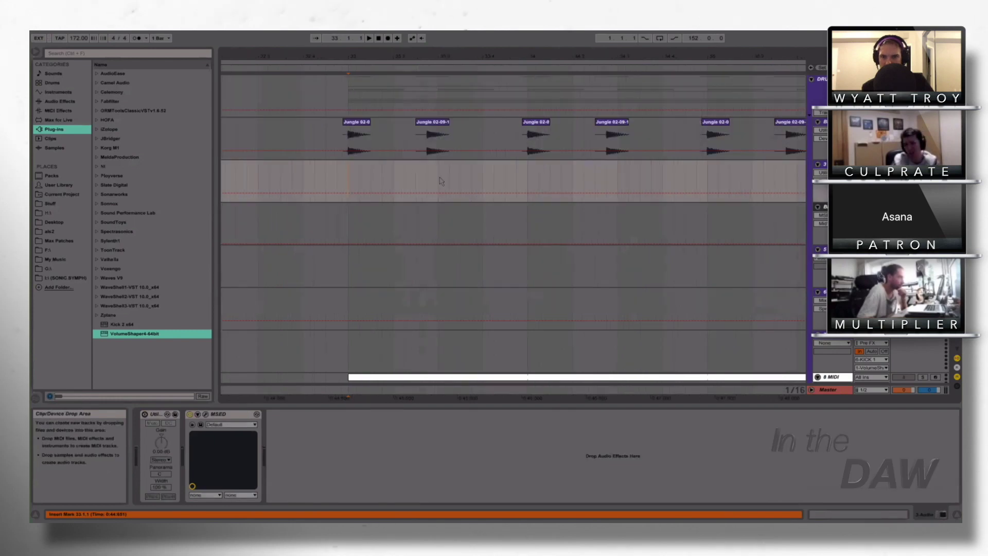
pyautogui.scroll(-6, 426, 179)
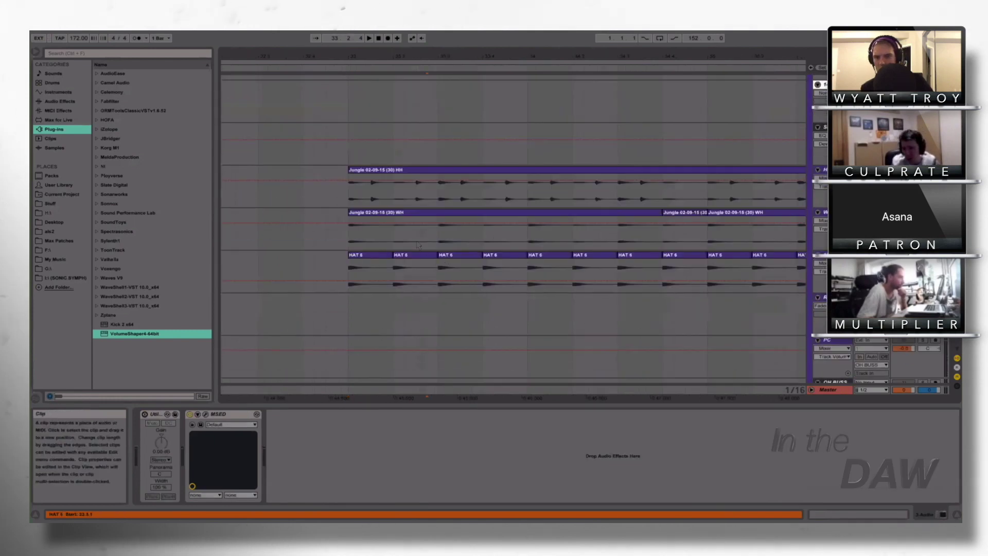
pyautogui.press('space')
# - Set the insert marker at 33.2.3 in the HH clip and examine its hit timing against the HAT clips
pyautogui.moveTo(363, 56); pyautogui.dragTo(364, 90)
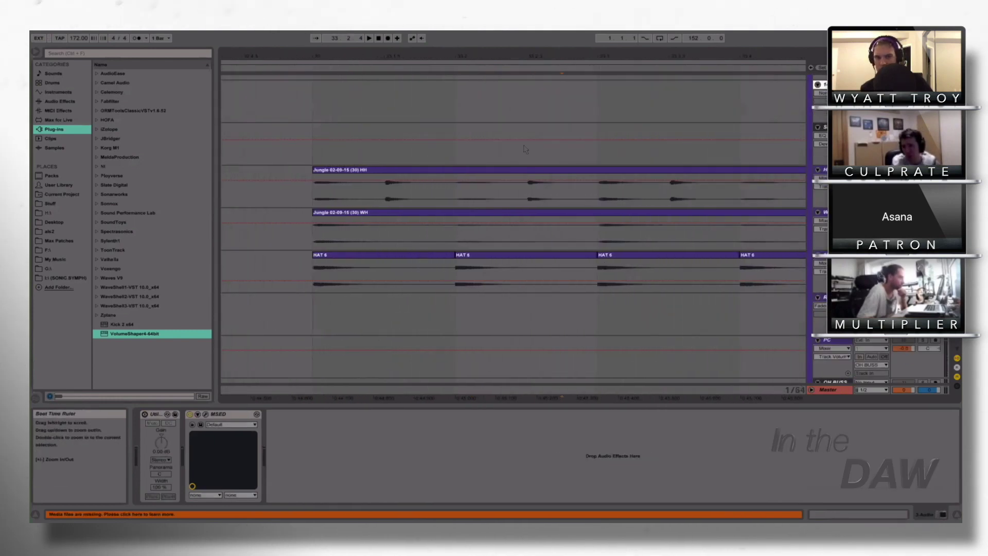
pyautogui.click(534, 201)
pyautogui.press('-')
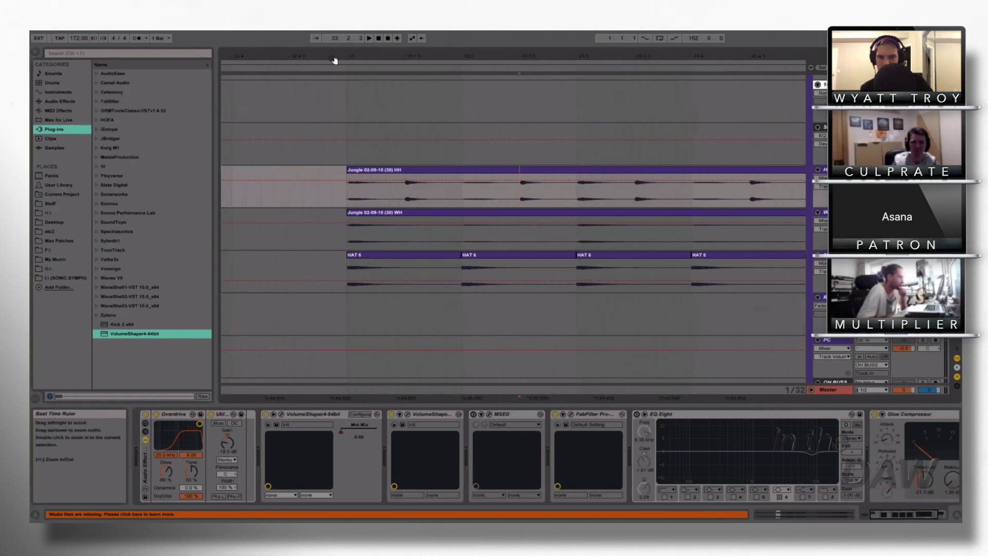
pyautogui.moveTo(385, 55); pyautogui.dragTo(371, 111)
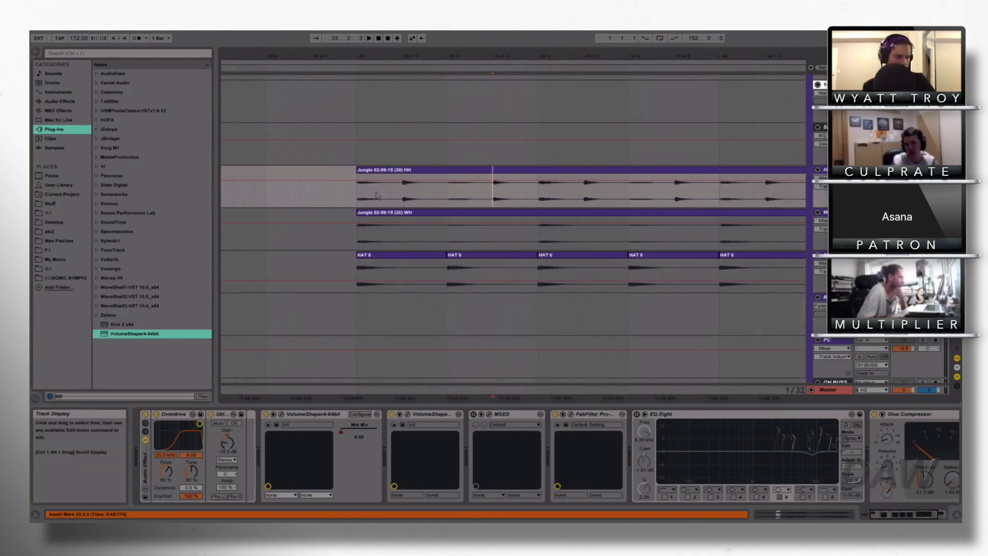
# - Try to shift a short slice of the HH clip around 41.2.4 slightly later
pyautogui.moveTo(559, 186); pyautogui.dragTo(589, 188)
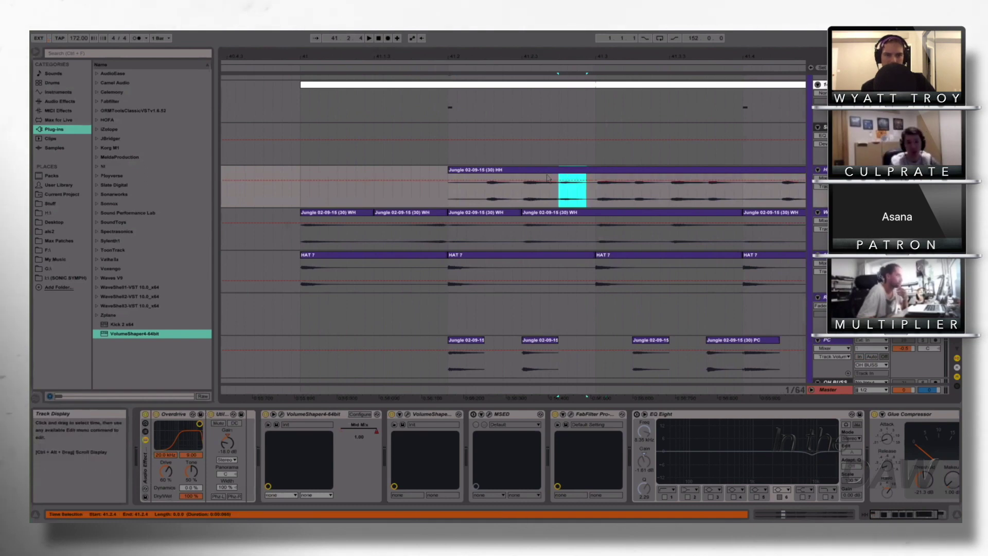
pyautogui.moveTo(566, 178); pyautogui.dragTo(575, 178)
pyautogui.hotkey('ctrl', 'z')
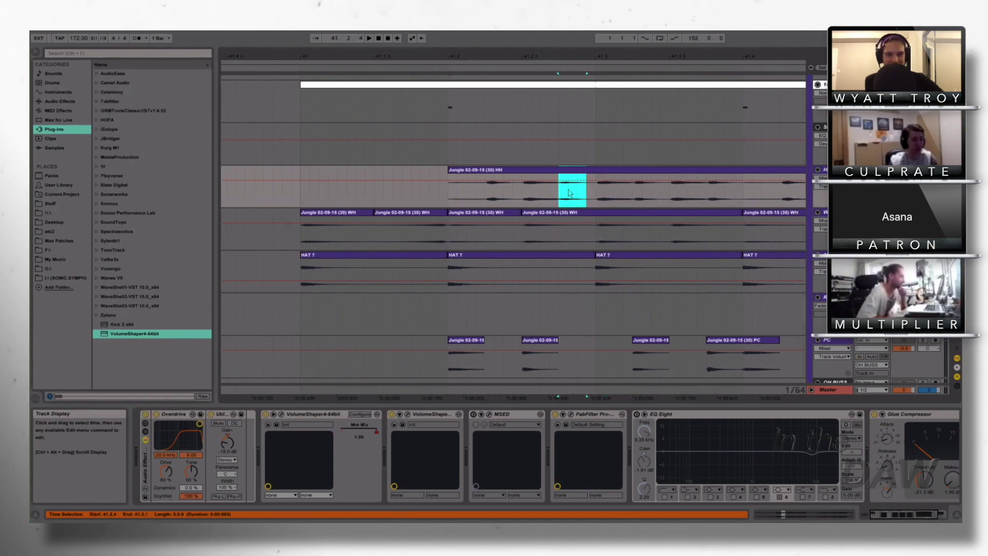
# - Examine the SD snare clips and their MIDI triggers from bar 33, and select the sixteenth note before the first snare hit
pyautogui.moveTo(588, 57); pyautogui.dragTo(417, 58)
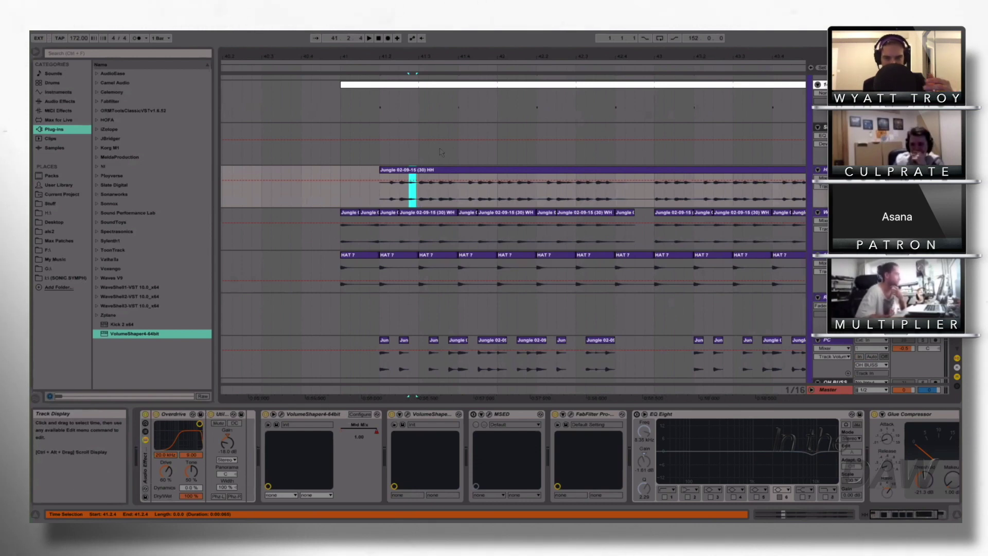
pyautogui.moveTo(437, 56); pyautogui.dragTo(470, 13)
pyautogui.scroll(10, 536, 273)
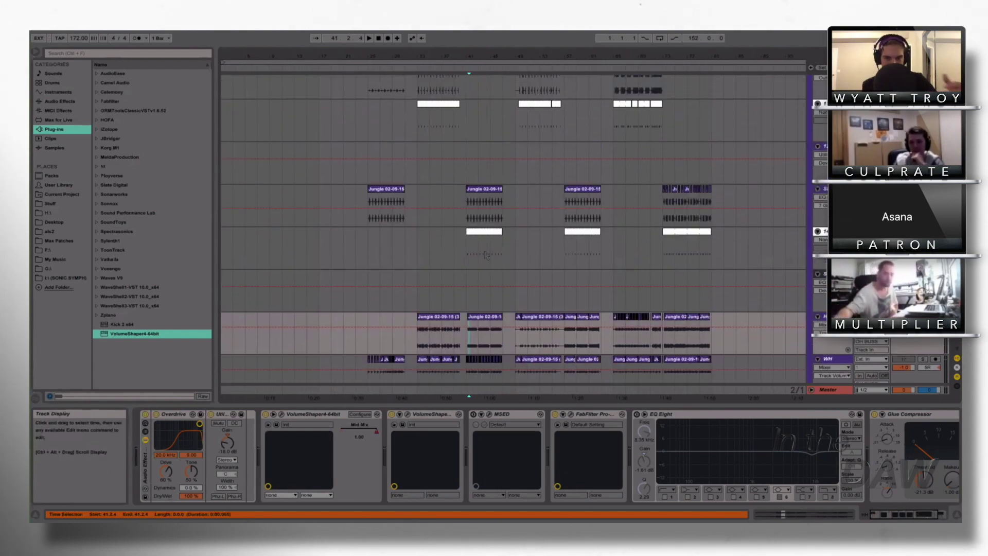
pyautogui.moveTo(424, 56); pyautogui.dragTo(424, 101)
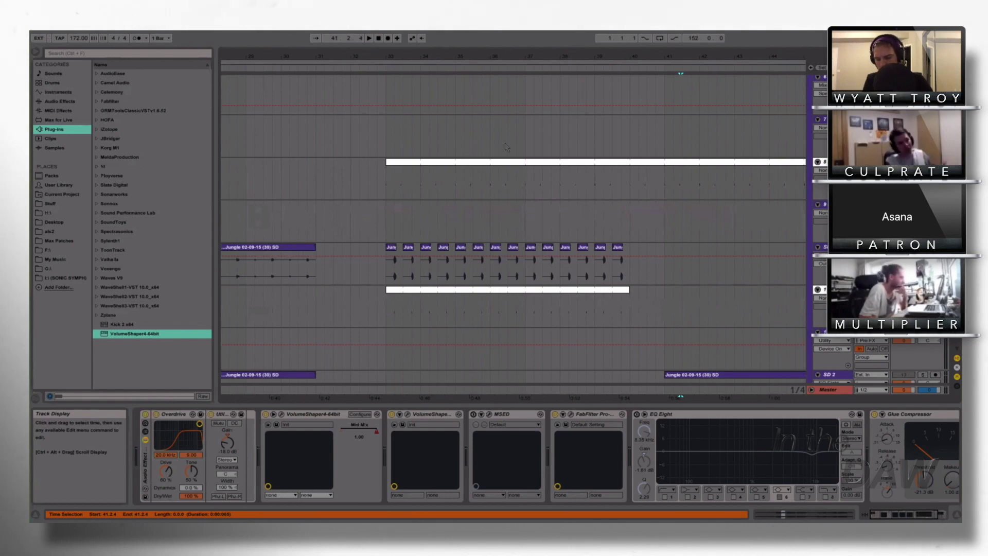
pyautogui.moveTo(389, 56); pyautogui.dragTo(389, 84)
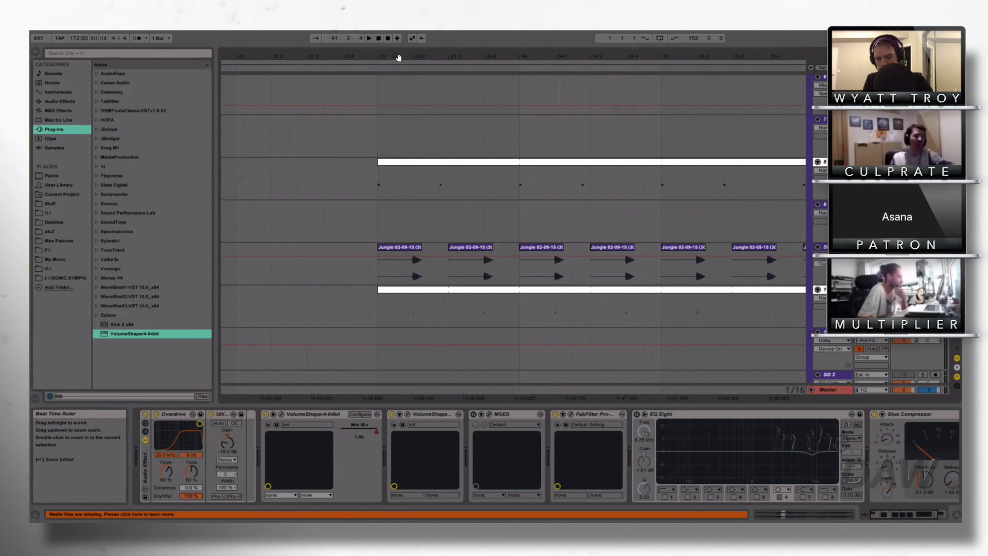
pyautogui.moveTo(398, 57); pyautogui.dragTo(400, 58)
pyautogui.scroll(-5, 391, 112)
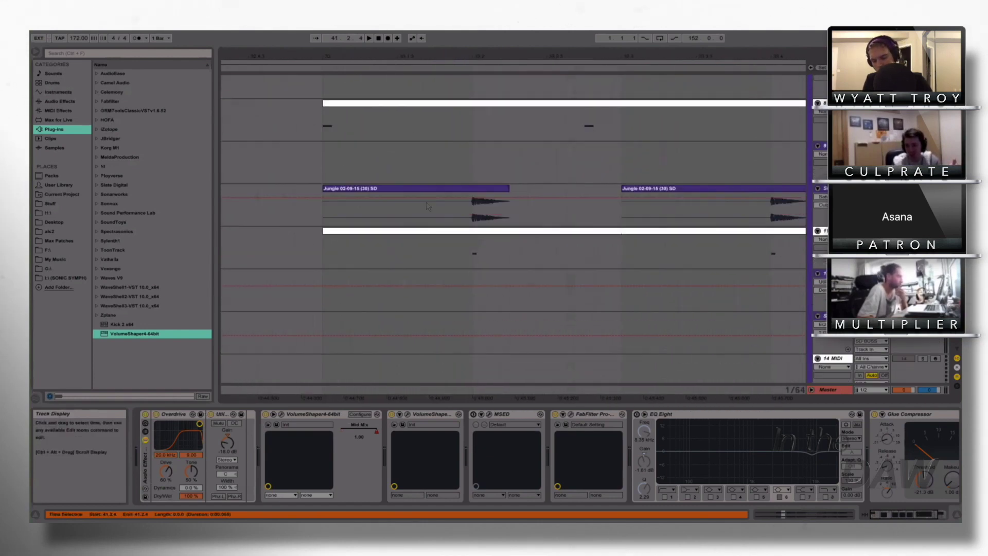
pyautogui.moveTo(435, 174); pyautogui.dragTo(430, 149)
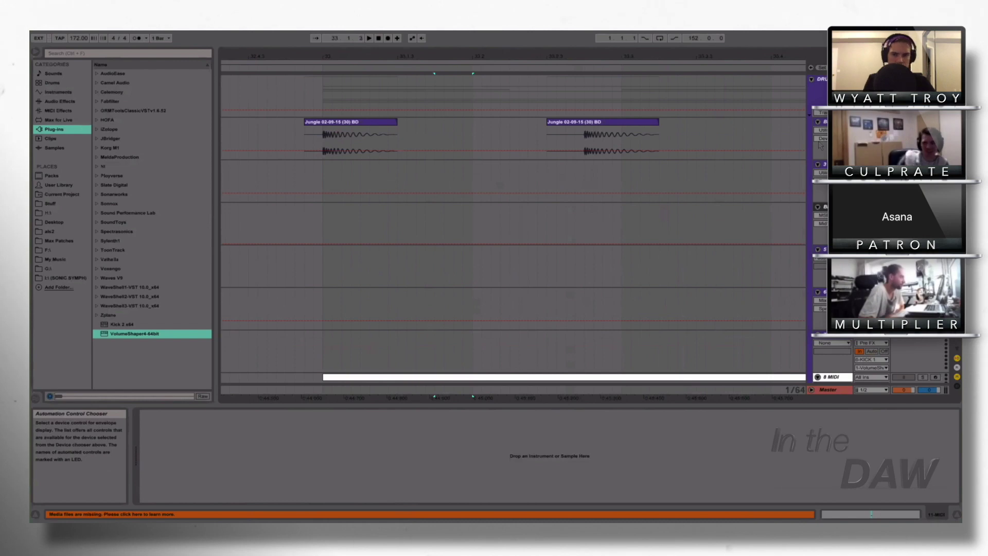
# - Show the DRUMS group's devices and look over the BD kick clips from bar 33 onward
pyautogui.click(821, 145)
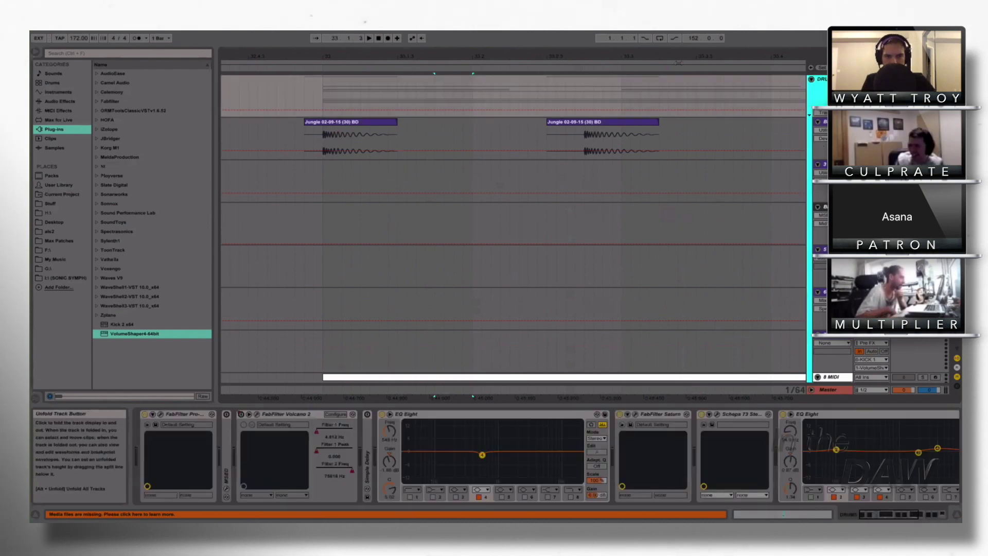
pyautogui.press('-')
pyautogui.press('-')
pyautogui.press('-')
pyautogui.press('-')
pyautogui.press('-')
pyautogui.press('-')
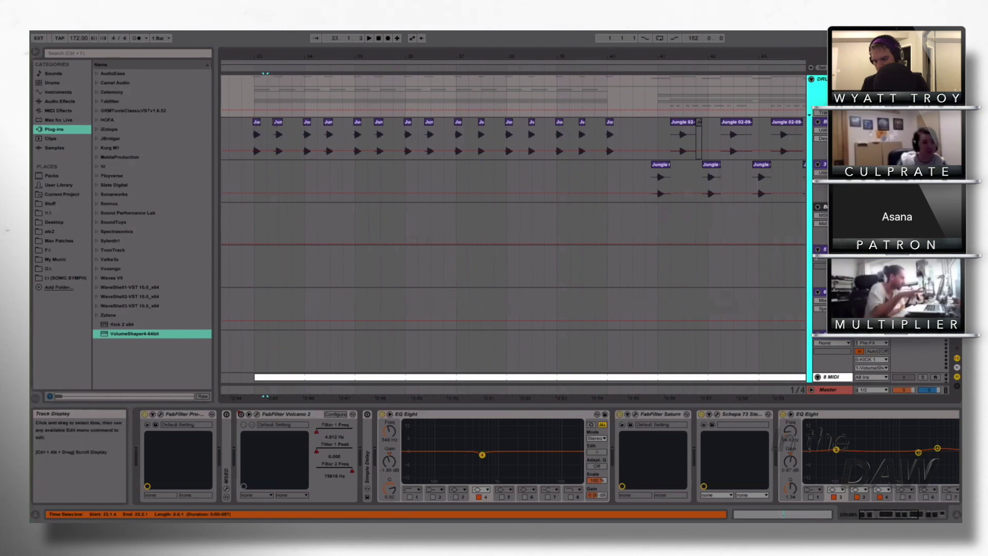
# - Set the insert marker at 33.1.1 below the kick track and examine the start offsets of the first BD clips
pyautogui.click(256, 180)
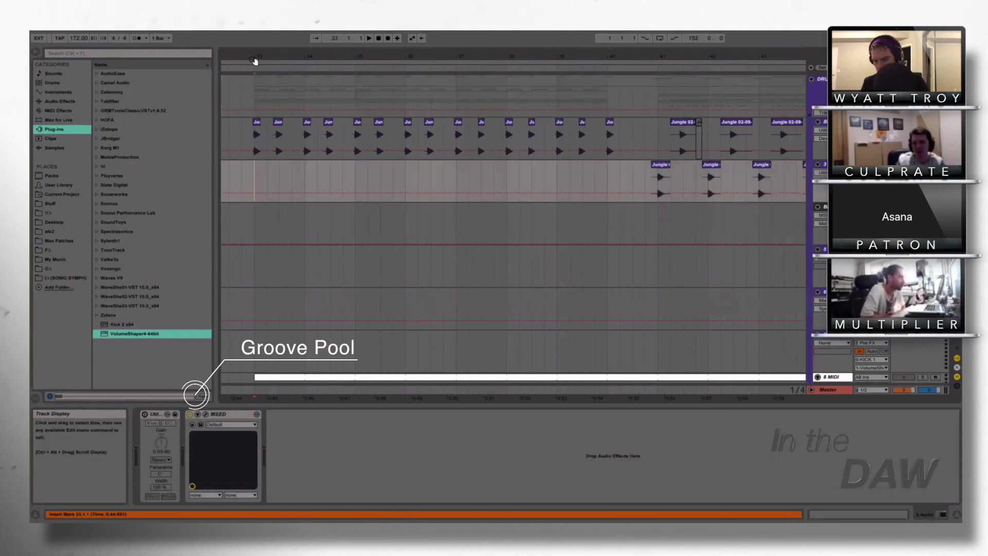
pyautogui.press('+')
pyautogui.press('+')
pyautogui.press('+')
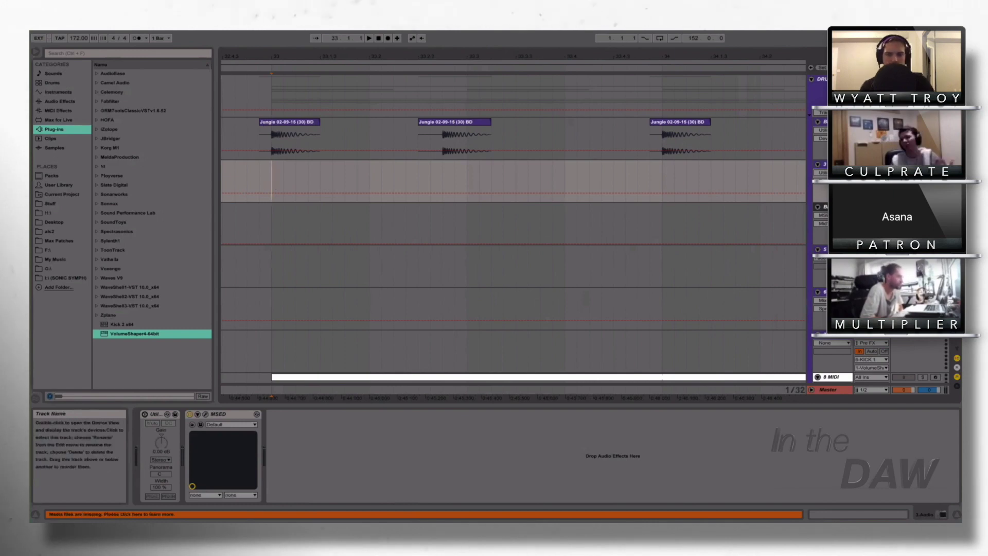
# - Select the DRUMS group and review the kick, snare and MIDI trigger clips across the whole arrangement
pyautogui.click(834, 83)
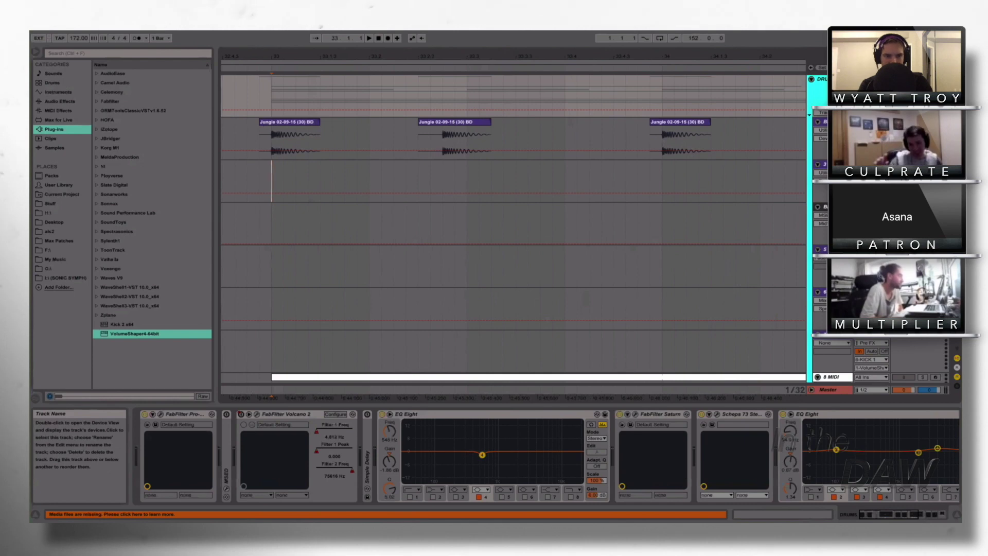
pyautogui.moveTo(751, 57); pyautogui.dragTo(507, 2)
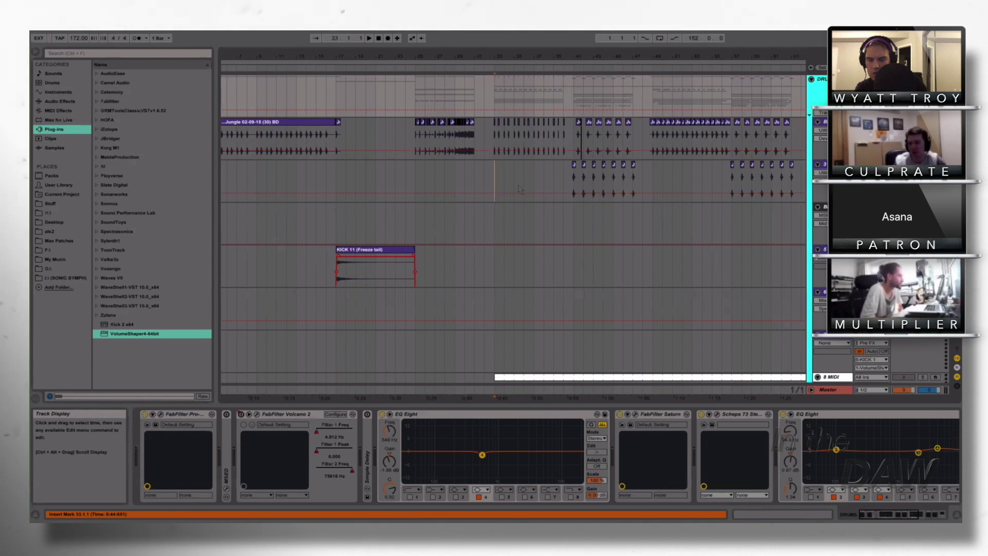
pyautogui.moveTo(515, 56); pyautogui.dragTo(434, 57)
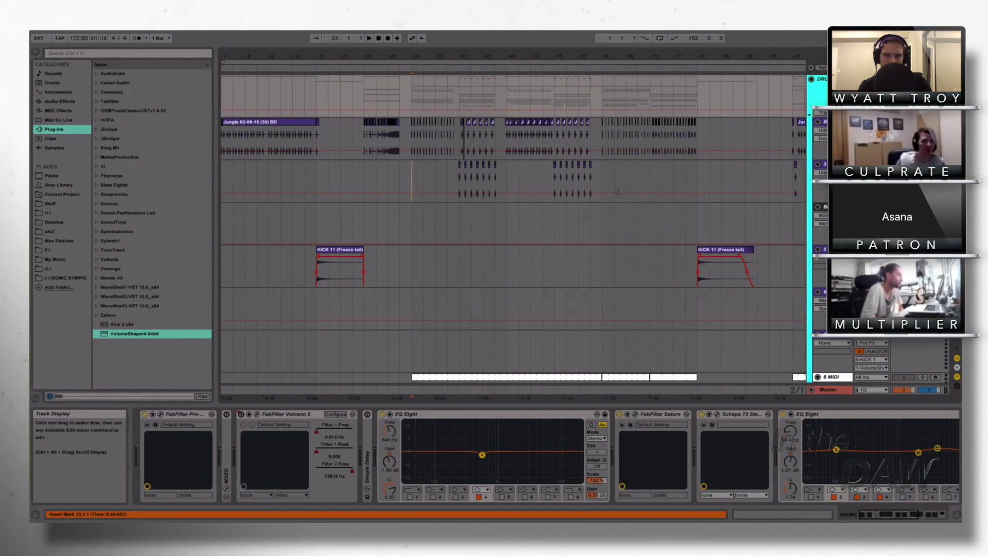
pyautogui.scroll(-5, 414, 86)
pyautogui.moveTo(415, 54); pyautogui.dragTo(414, 194)
pyautogui.scroll(4, 444, 194)
pyautogui.moveTo(383, 58); pyautogui.dragTo(383, 31)
pyautogui.click(383, 269)
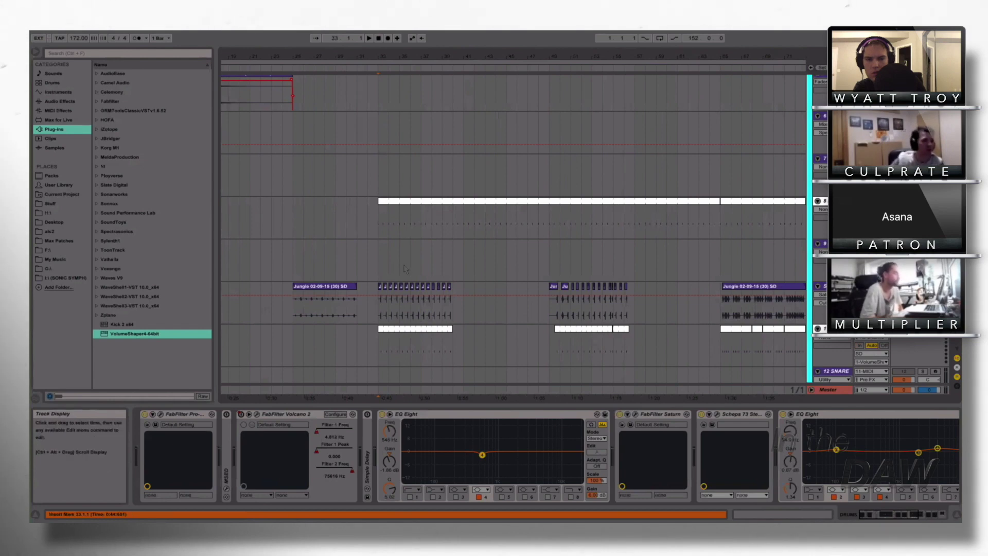
# - Show the MIX BUSS track's devices and open the first chain of its Audio Effect Rack, which holds the Saturator
pyautogui.scroll(3, 406, 269)
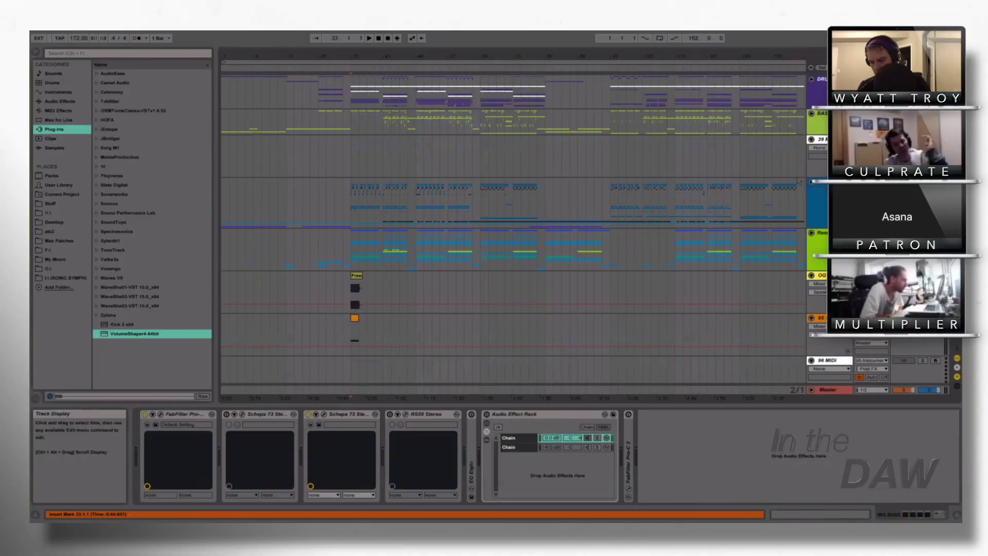
pyautogui.scroll(-5, 796, 177)
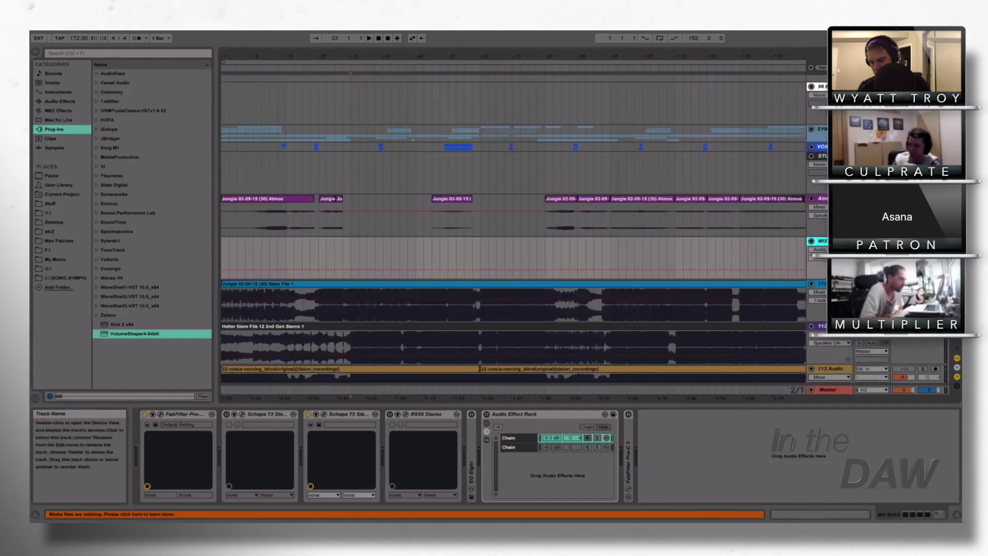
pyautogui.click(835, 156)
pyautogui.click(818, 240)
pyautogui.click(487, 440)
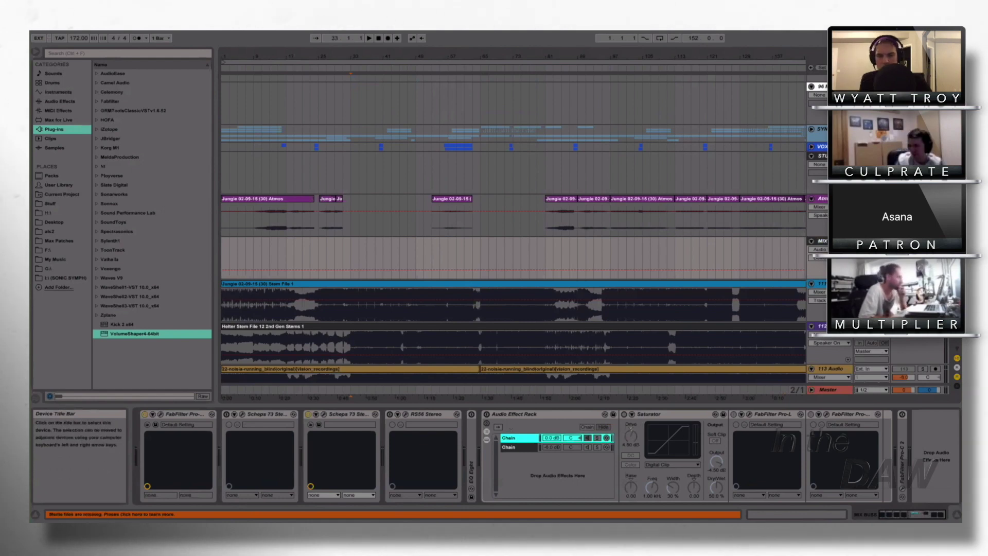
pyautogui.click(821, 241)
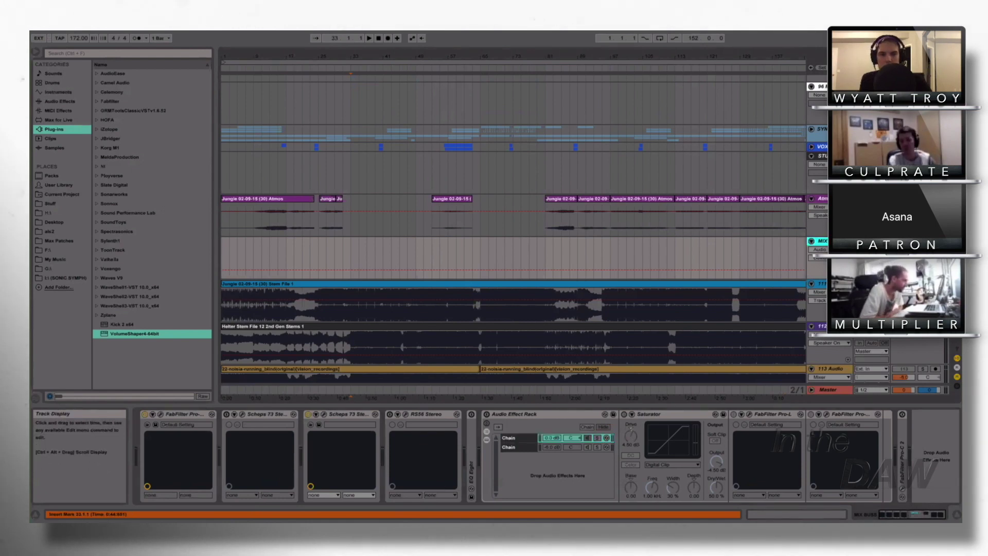
# - Show the STUFF BUSS track's devices, look over the bass, synth, vocal and atmosphere tracks around it, and select its Saturator
pyautogui.click(822, 156)
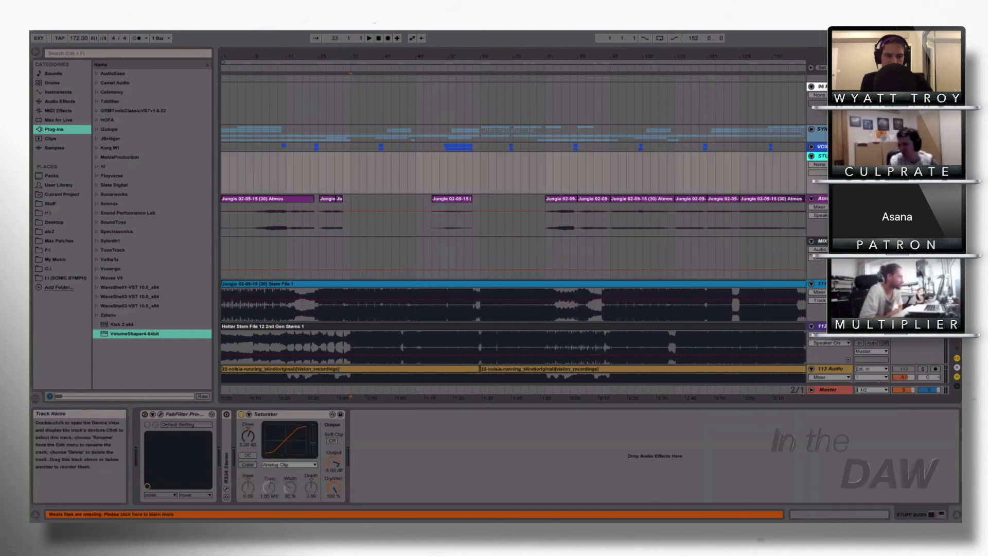
pyautogui.scroll(3, 869, 181)
pyautogui.scroll(3, 513, 230)
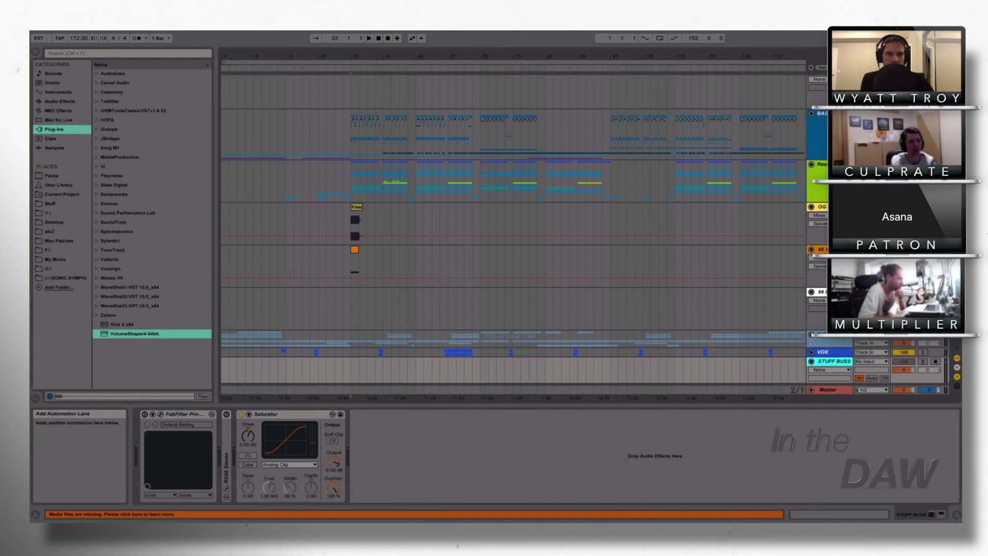
pyautogui.scroll(-3, 514, 231)
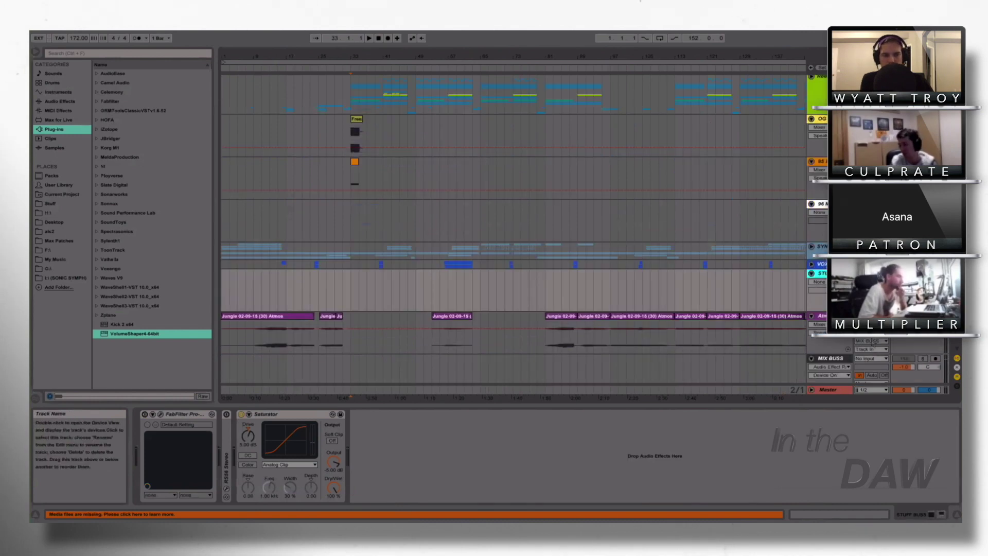
pyautogui.scroll(3, 515, 231)
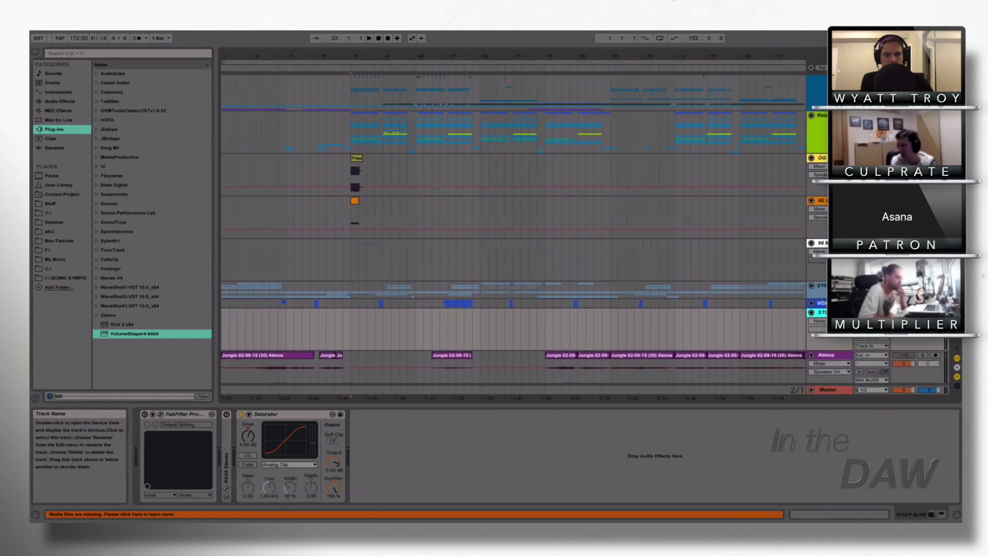
pyautogui.scroll(-2, 514, 231)
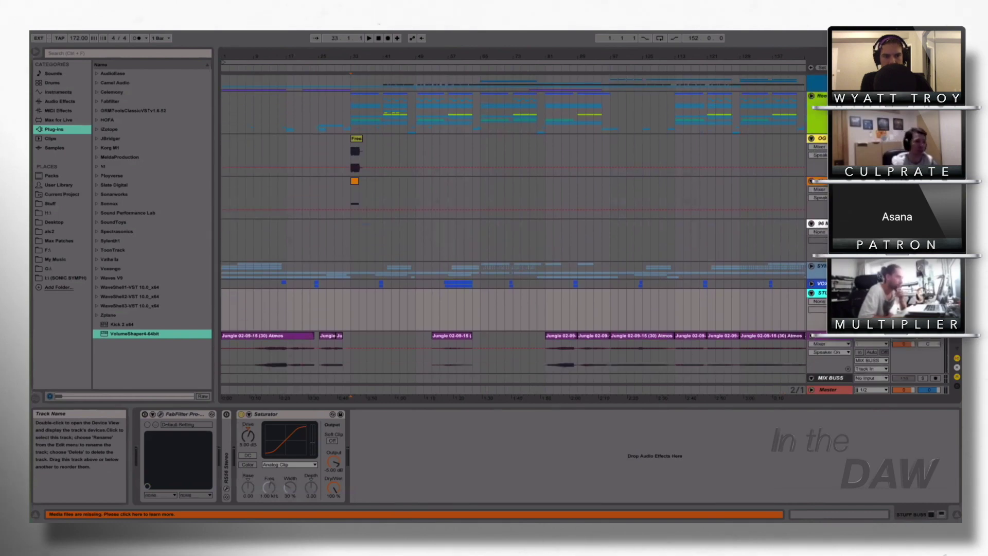
pyautogui.scroll(-2, 830, 366)
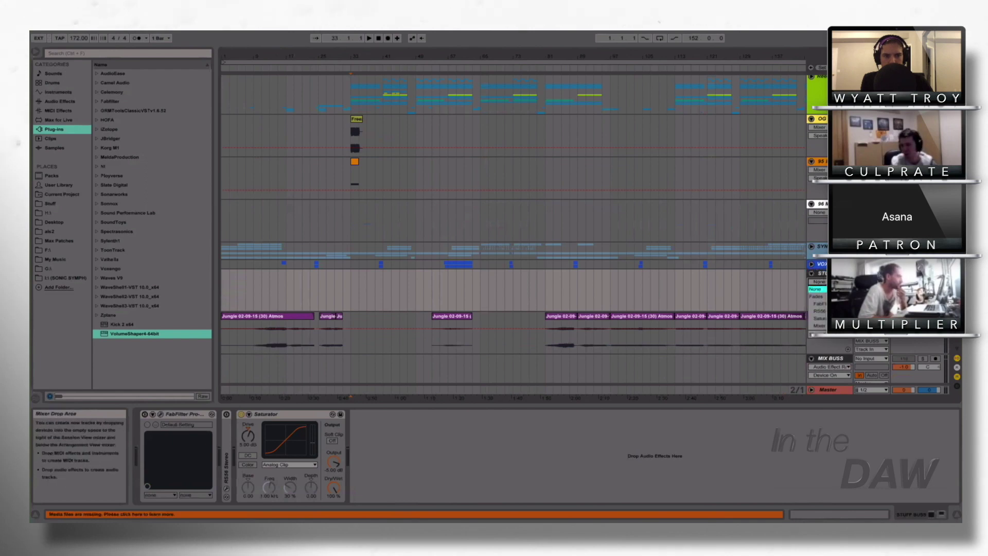
pyautogui.click(278, 414)
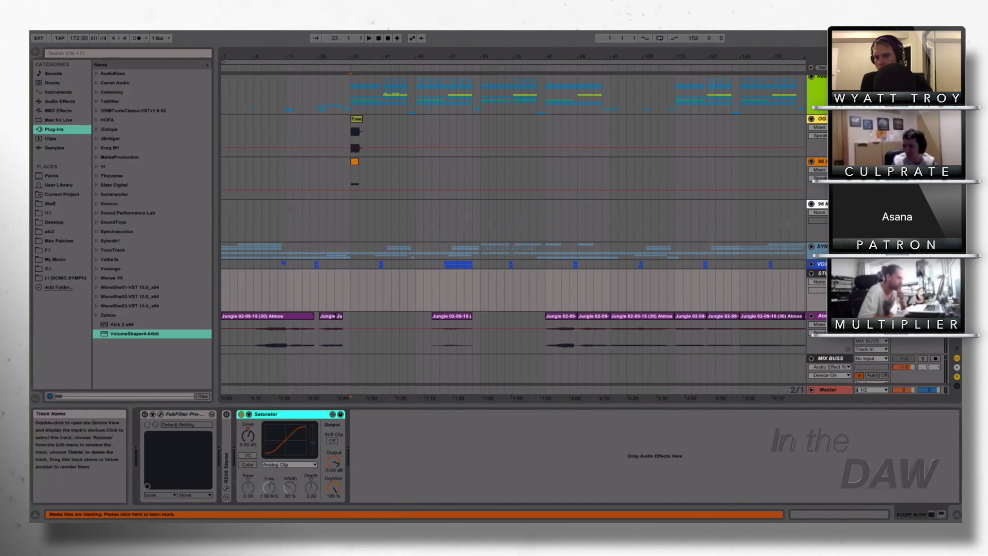
# - Compare the DRUMS group's device chain with the STUFF BUSS chain, finishing with the STUFF BUSS Saturator selected
pyautogui.scroll(5, 525, 232)
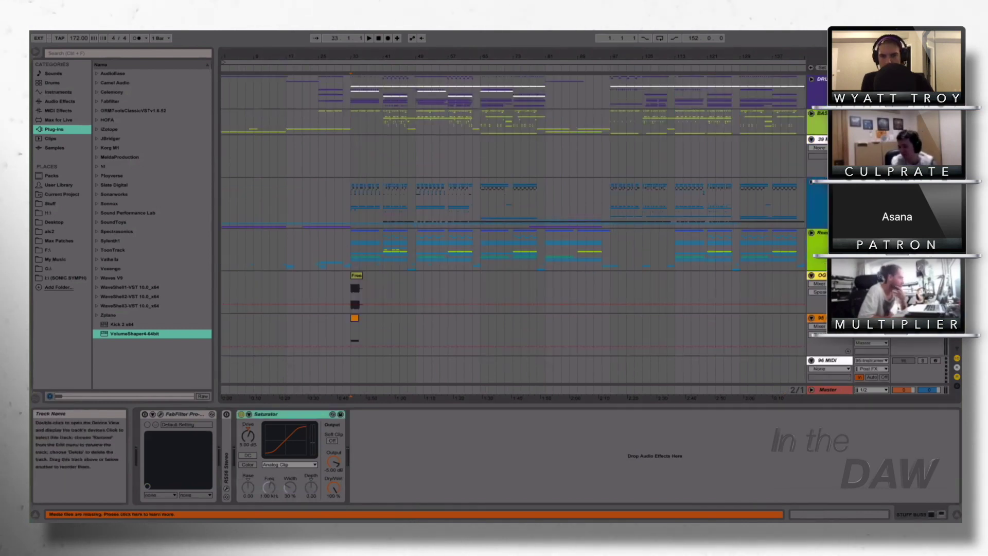
pyautogui.click(833, 81)
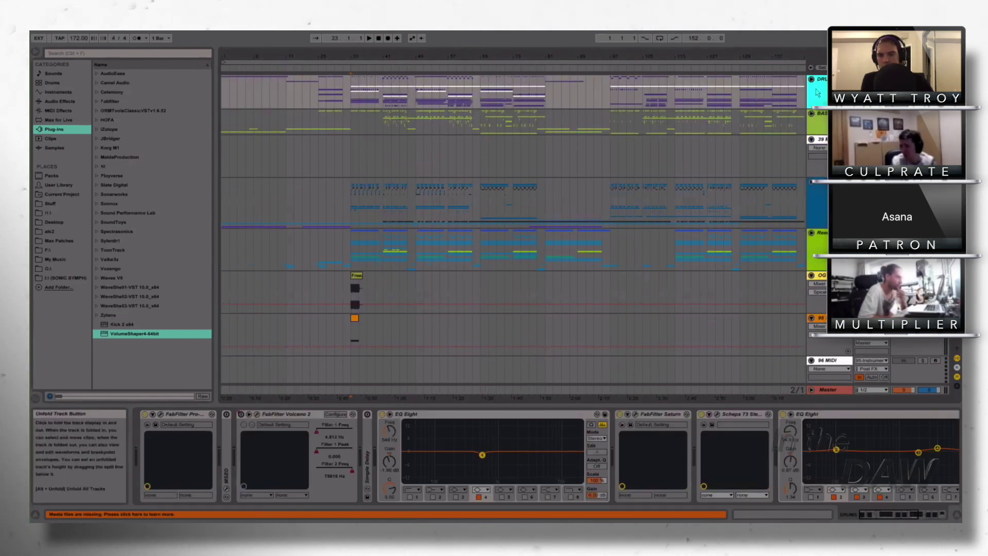
pyautogui.scroll(-8, 513, 227)
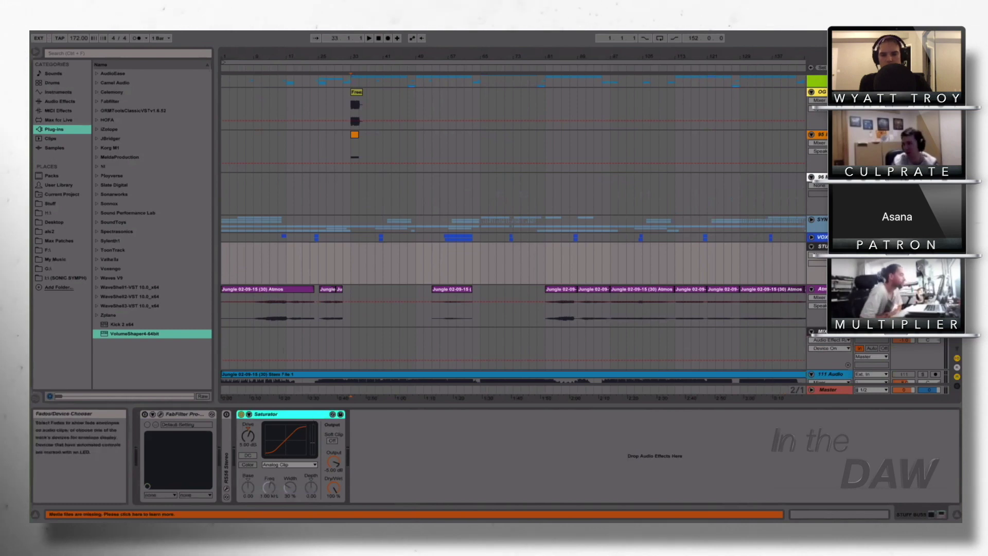
pyautogui.click(821, 246)
pyautogui.scroll(5, 514, 221)
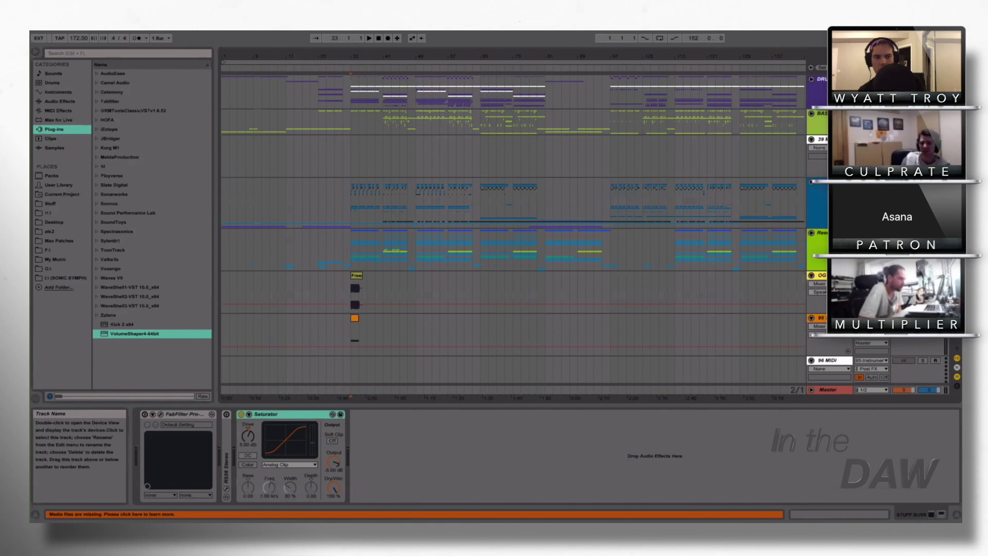
pyautogui.click(296, 414)
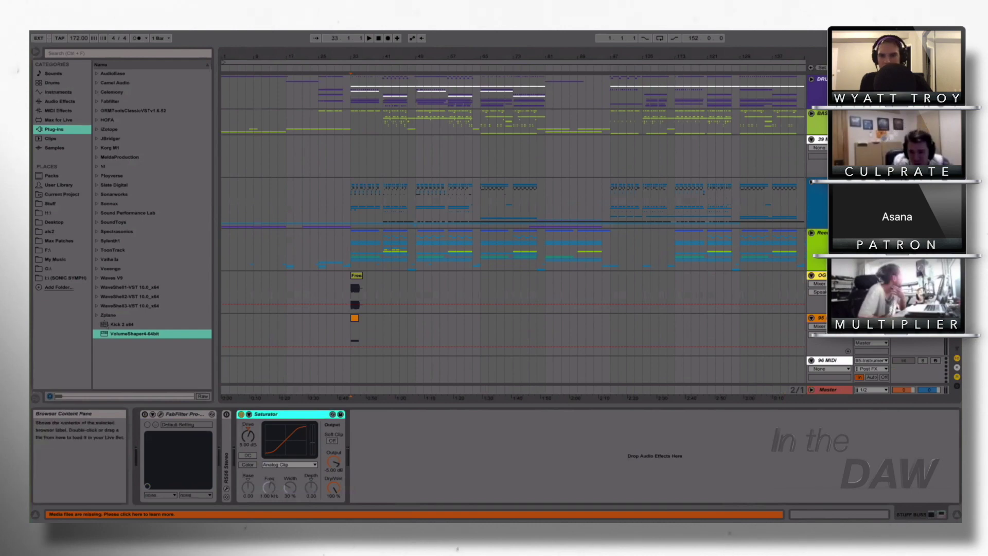
# - Load the TubeVST.64 plug-in from the JBridger folder onto the STUFF BUSS track after the Saturator
pyautogui.click(110, 139)
pyautogui.click(132, 251)
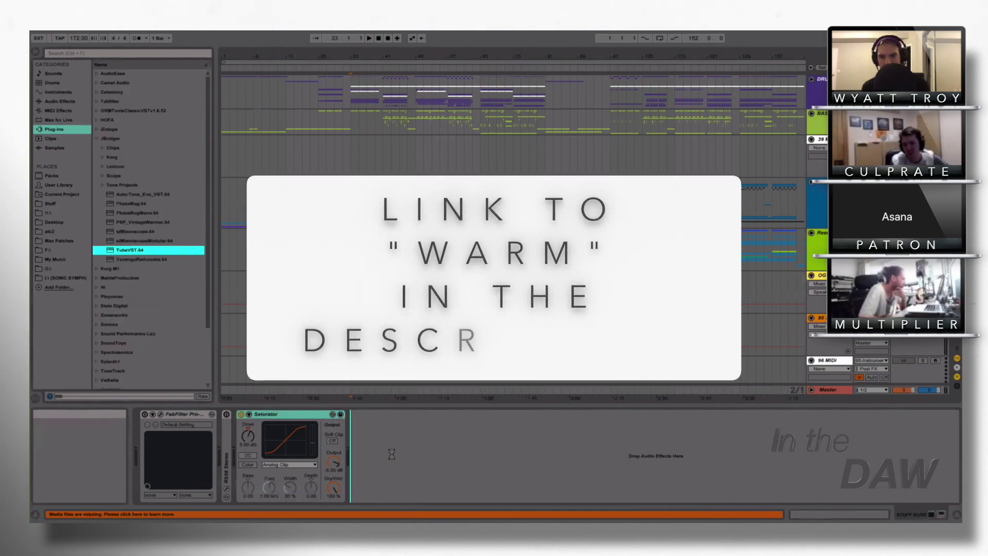
pyautogui.moveTo(130, 250); pyautogui.dragTo(386, 414)
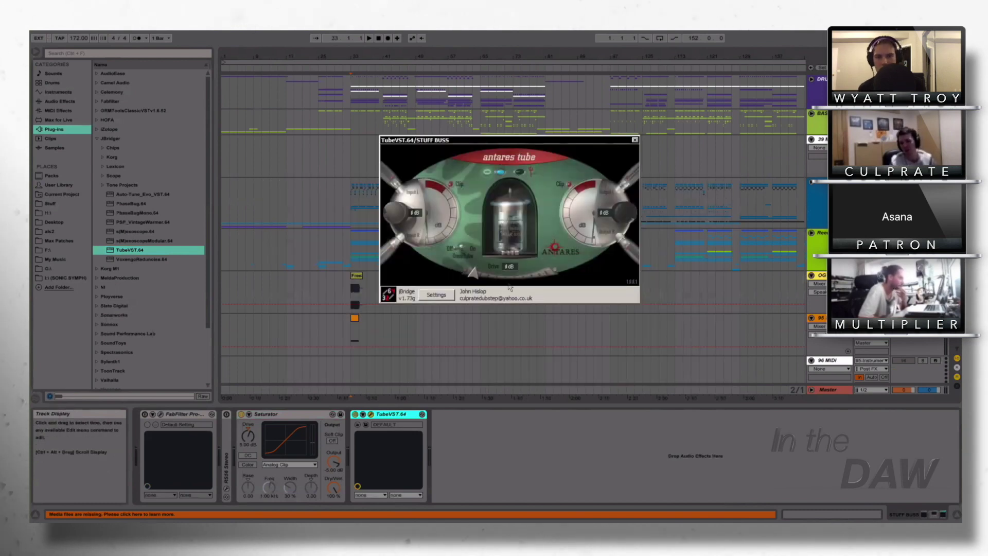
# - Demonstrate the Antares Tube's two tube models by switching from blue to orange and back to blue
pyautogui.click(295, 415)
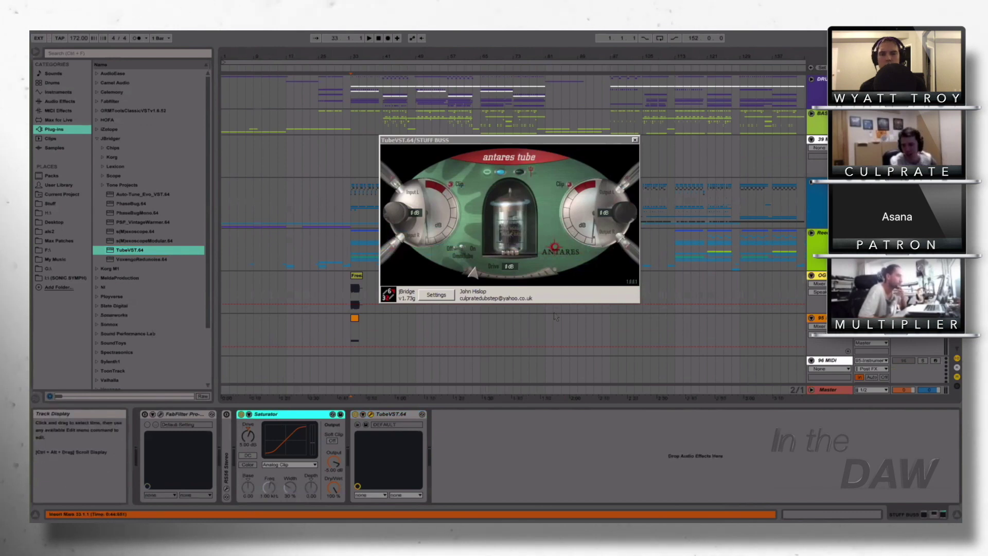
pyautogui.click(520, 143)
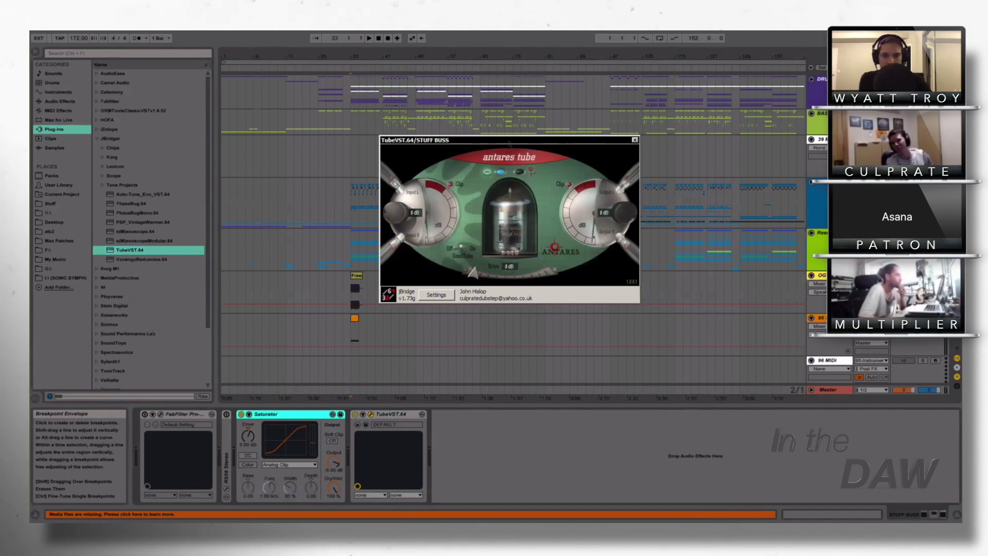
pyautogui.moveTo(472, 273)
pyautogui.mouseDown()
pyautogui.moveTo(529, 275)
pyautogui.moveTo(503, 263)
pyautogui.moveTo(458, 275)
pyautogui.moveTo(522, 282)
pyautogui.moveTo(471, 273)
pyautogui.mouseUp()
pyautogui.click(519, 171)
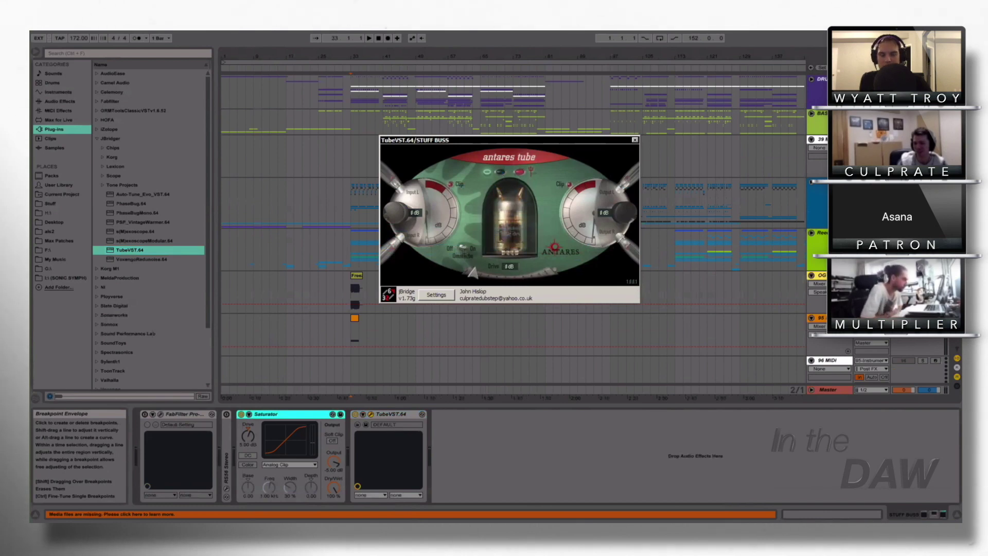
pyautogui.click(500, 172)
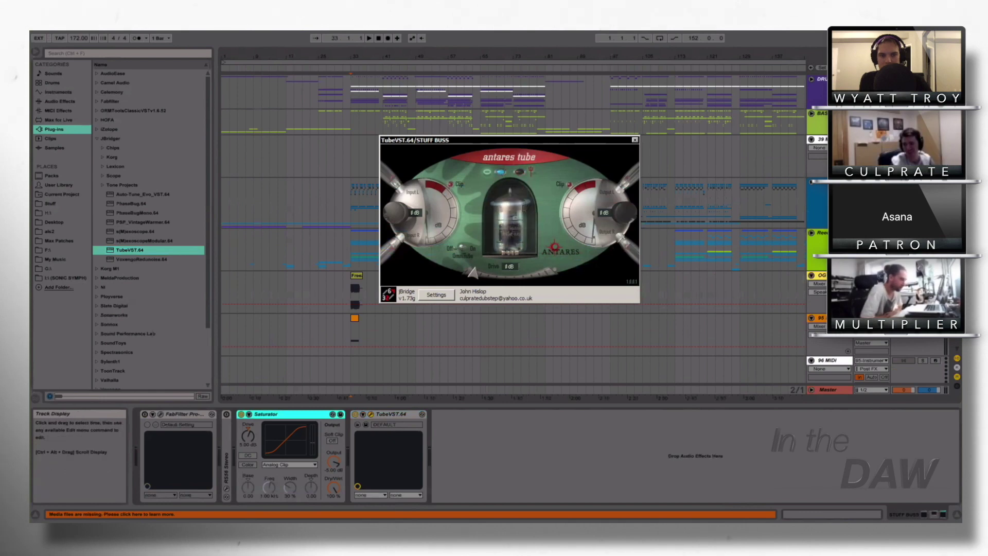
# - Close the Antares Tube window and delete TubeVST.64 from the STUFF BUSS track
pyautogui.click(634, 139)
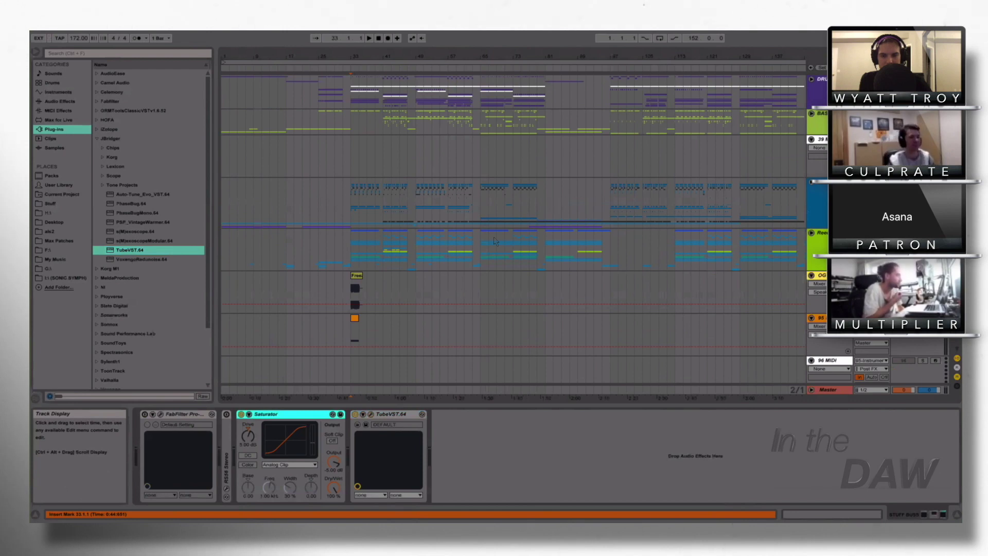
pyautogui.click(401, 414)
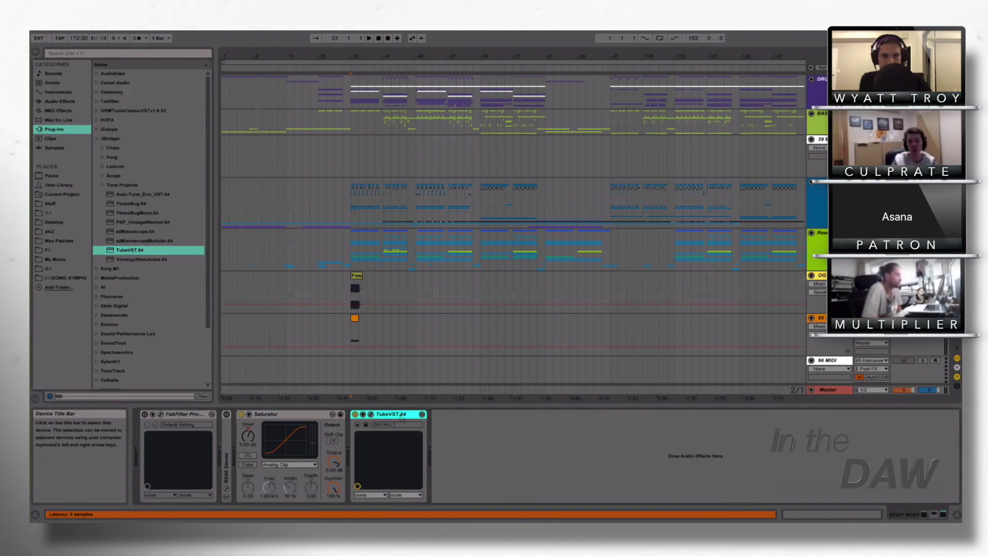
pyautogui.press('Delete')
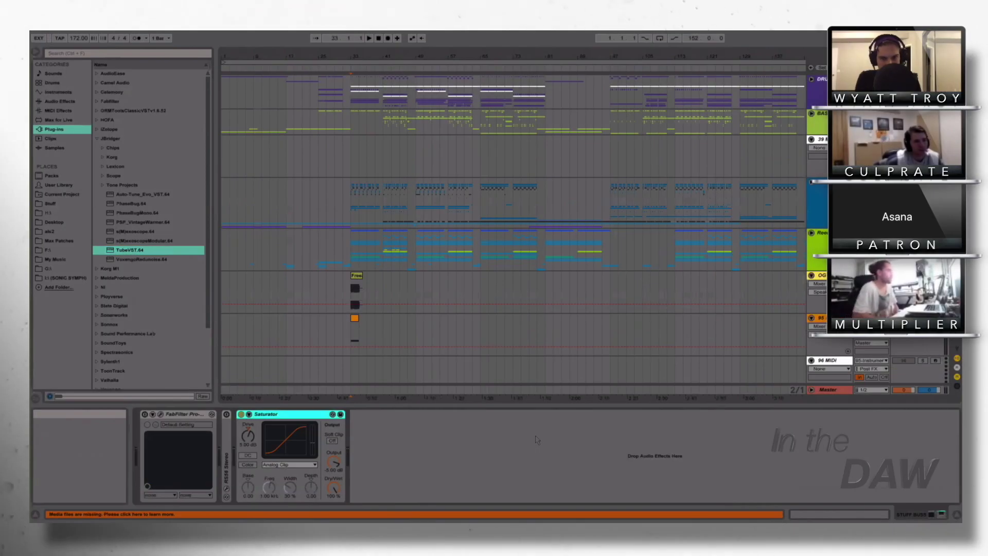
# - Examine the preamp and drive section of the Scheps 73 Stereo on the DRUMS group, moving its window over the arrangement
pyautogui.click(475, 104)
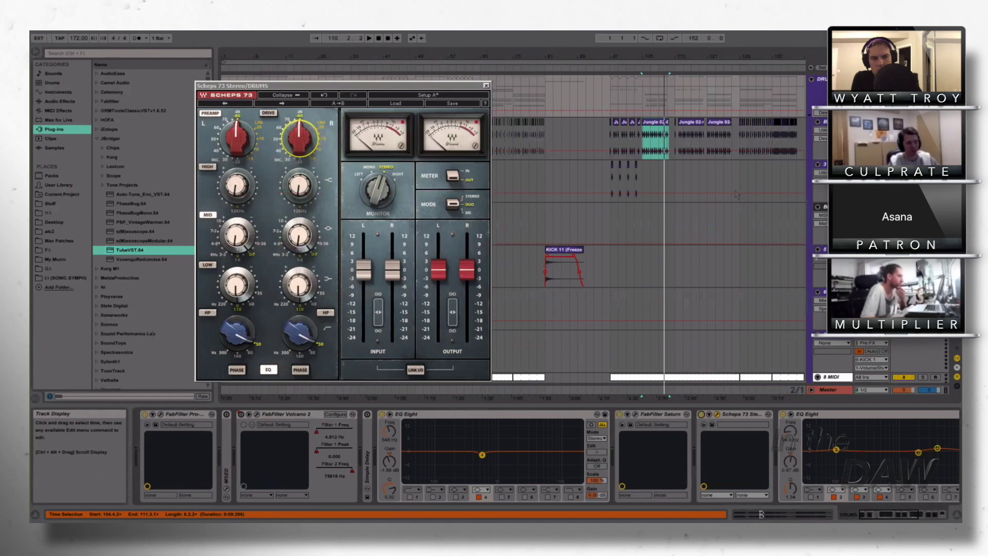
pyautogui.click(243, 114)
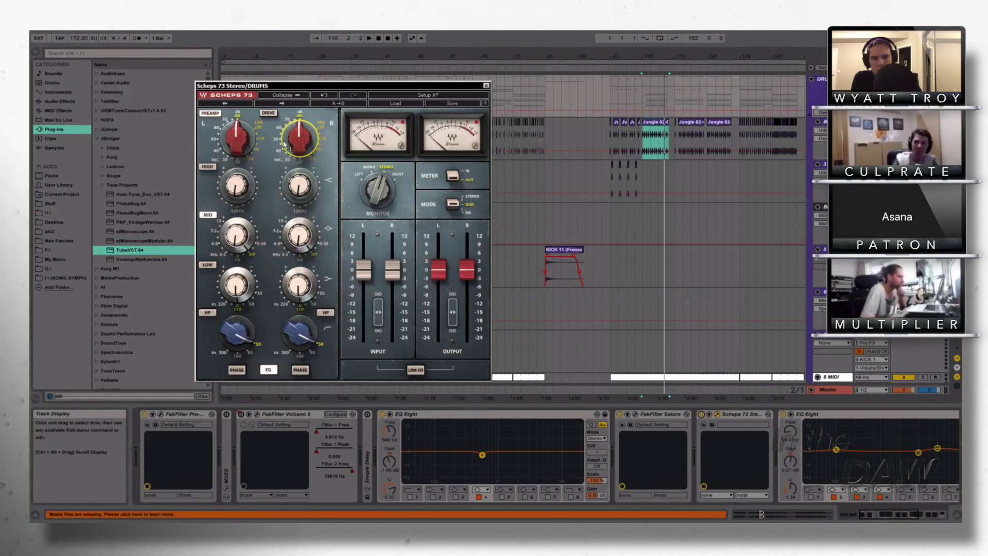
pyautogui.moveTo(287, 147)
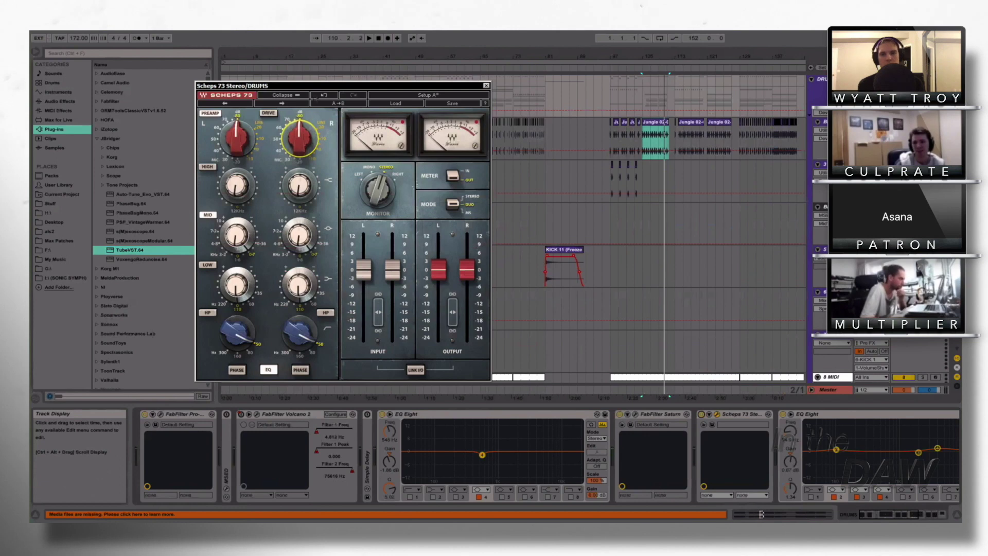
pyautogui.moveTo(321, 85); pyautogui.dragTo(382, 101)
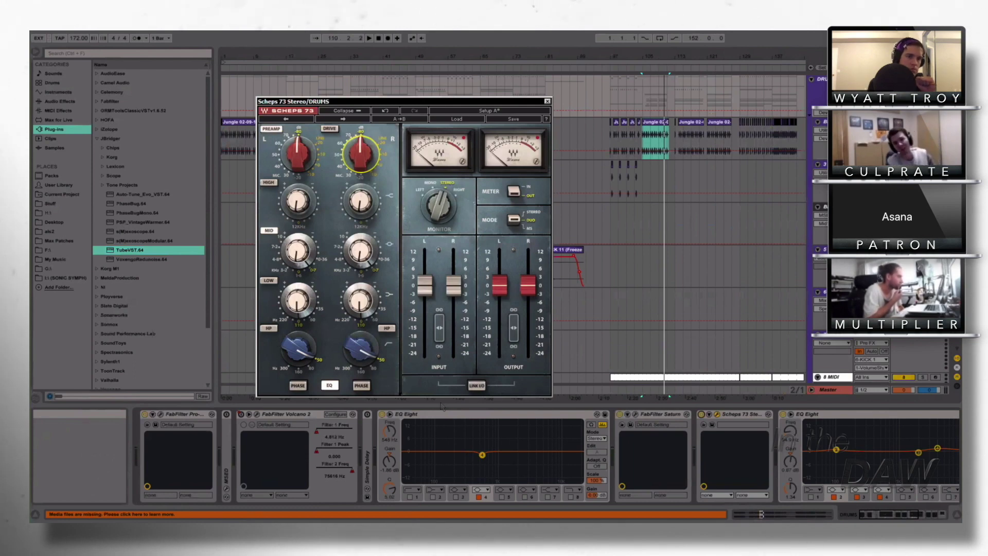
pyautogui.moveTo(426, 101); pyautogui.dragTo(461, 75)
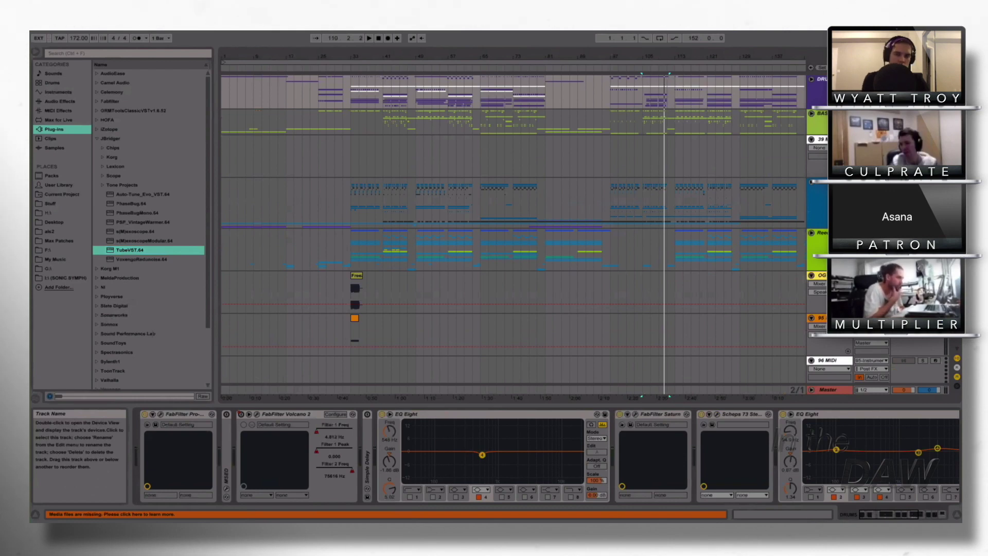
# - Show the BASS group's devices and examine its chain through MID COMP and TOP SD CHAIN to the Saturator and sidechained Compressor
pyautogui.click(829, 192)
pyautogui.click(825, 124)
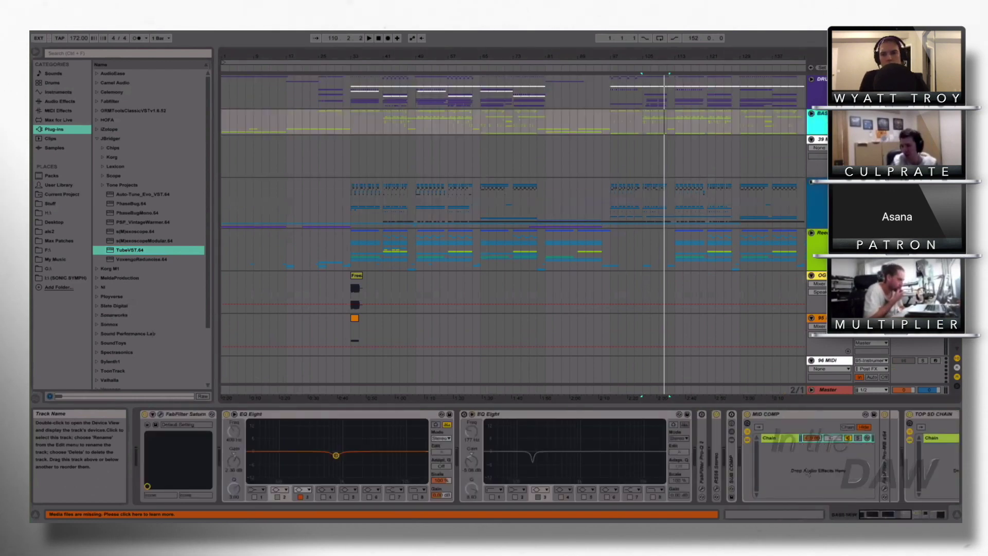
pyautogui.moveTo(886, 514); pyautogui.dragTo(921, 514)
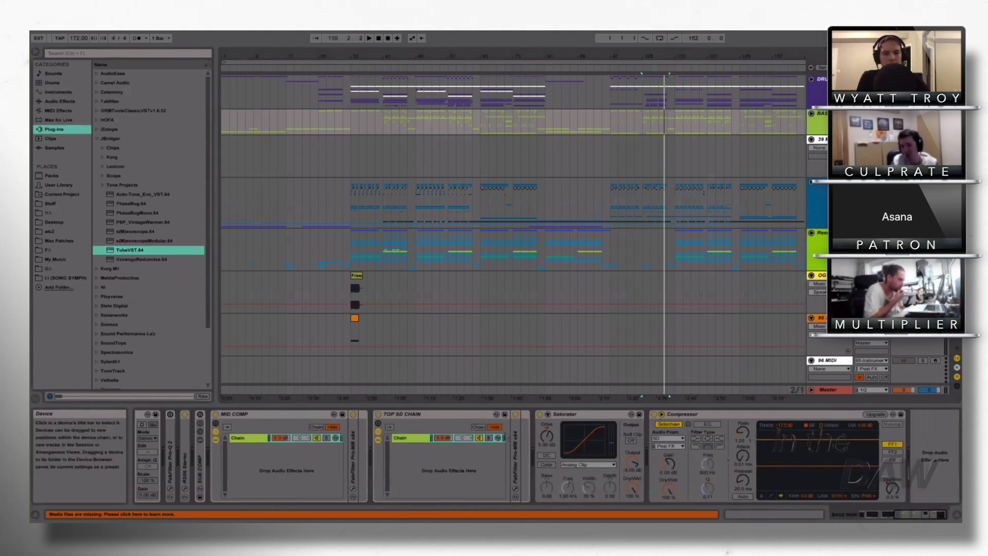
pyautogui.click(863, 123)
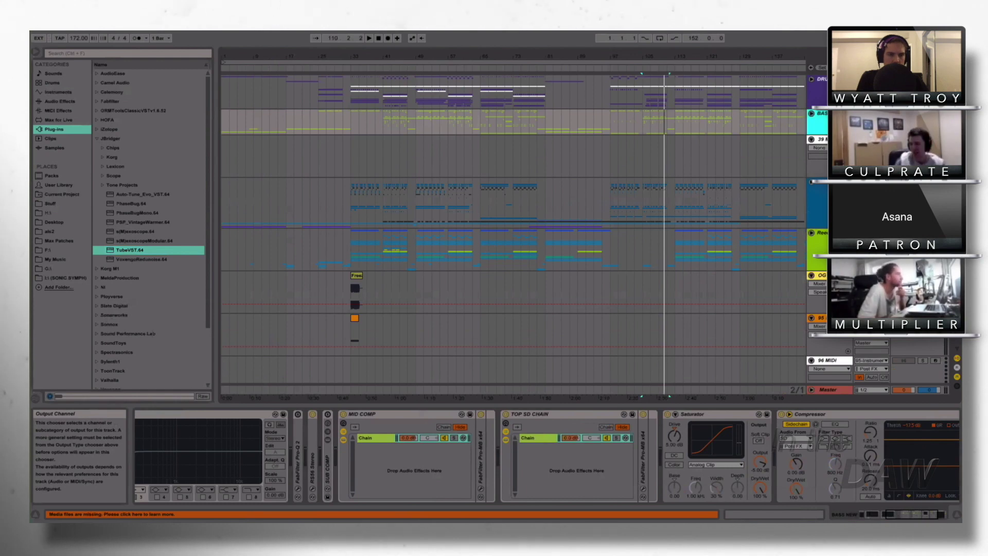
pyautogui.moveTo(919, 514); pyautogui.dragTo(928, 514)
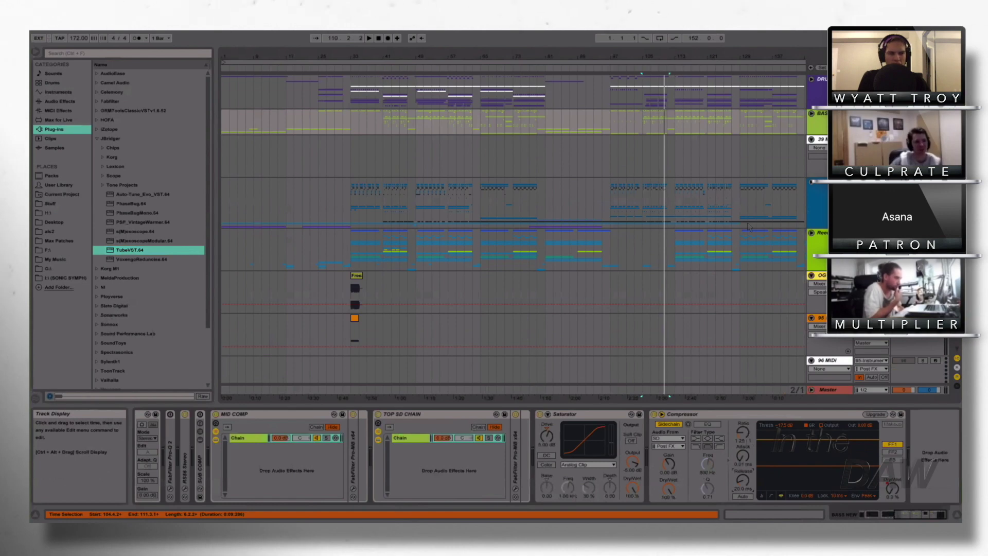
pyautogui.press('-')
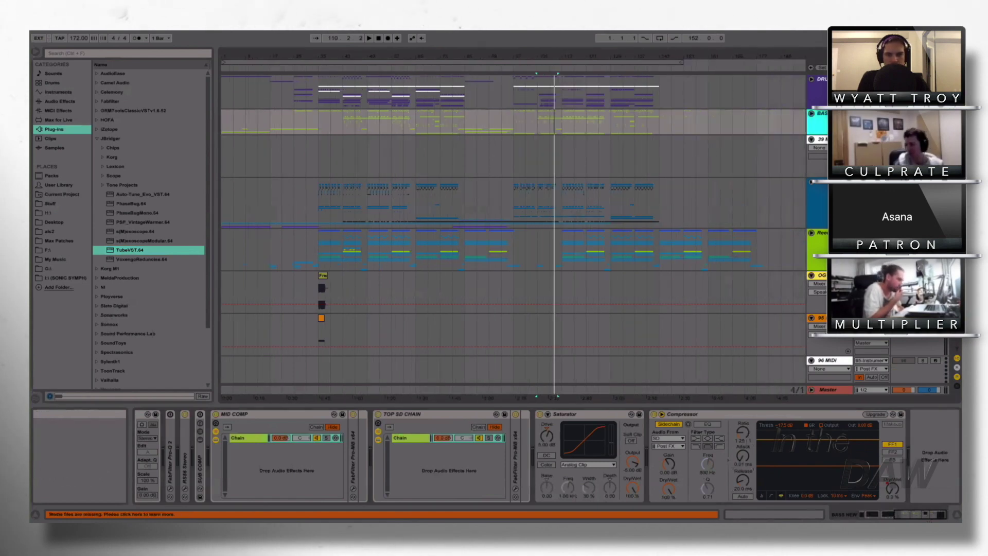
pyautogui.click(830, 114)
pyautogui.click(830, 114)
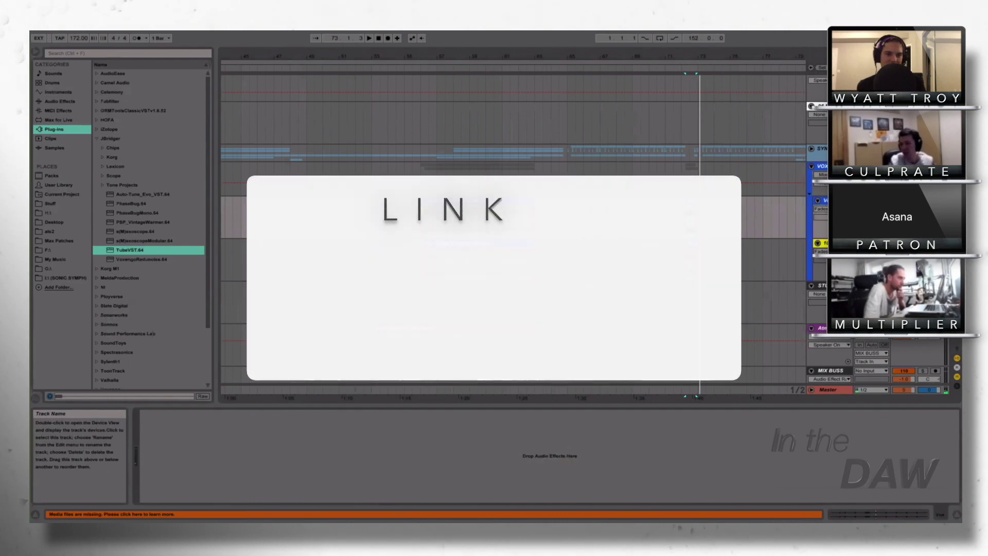
# - Insert a new MIDI track below the second vocal track in the VOX group and collapse the JBridger plug-in folder
pyautogui.click(833, 166)
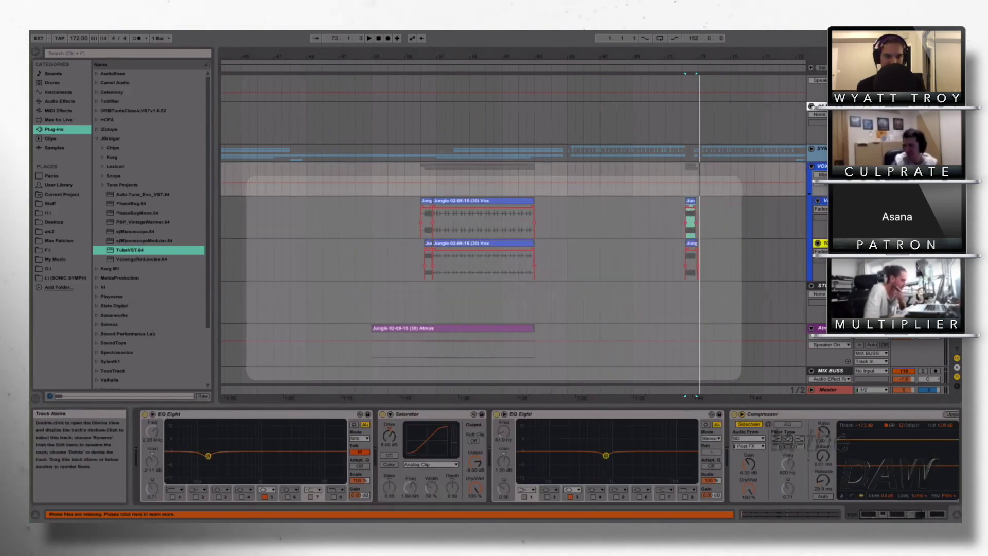
pyautogui.click(391, 256)
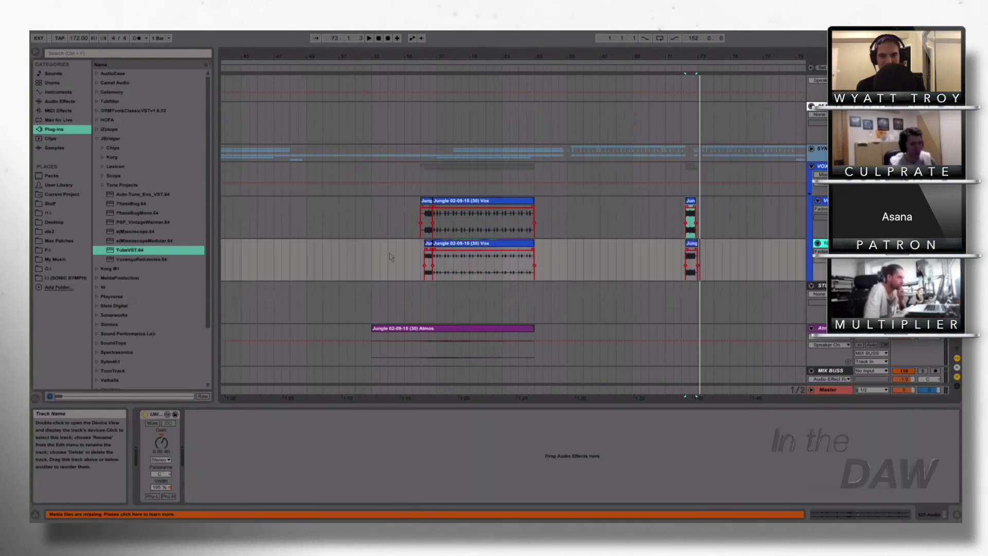
pyautogui.hotkey('ctrl', 'shift', 't')
pyautogui.click(98, 147)
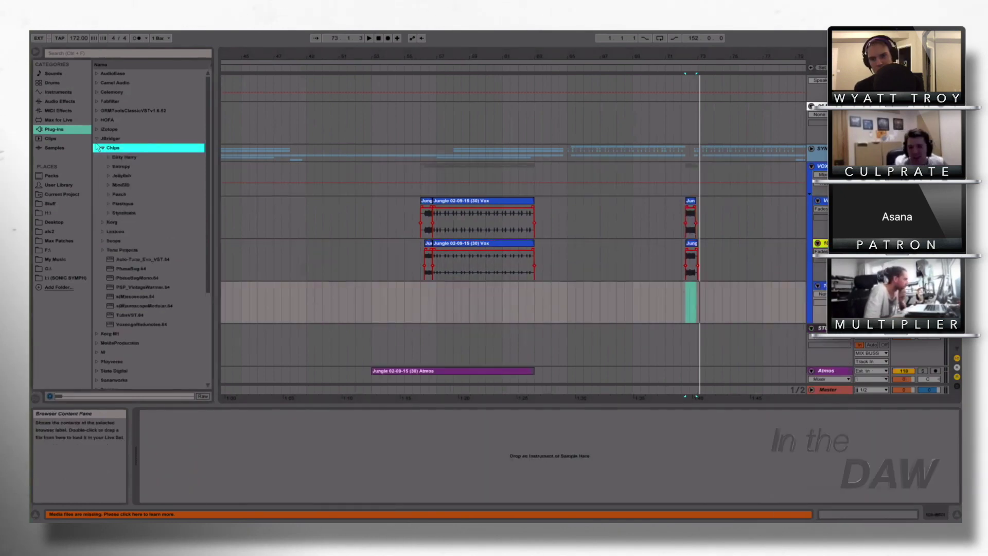
pyautogui.click(97, 138)
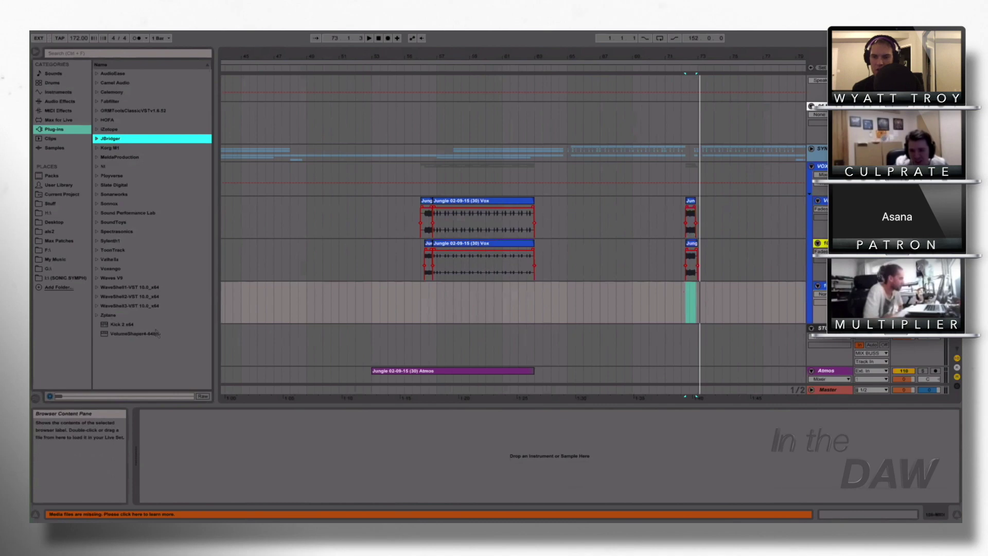
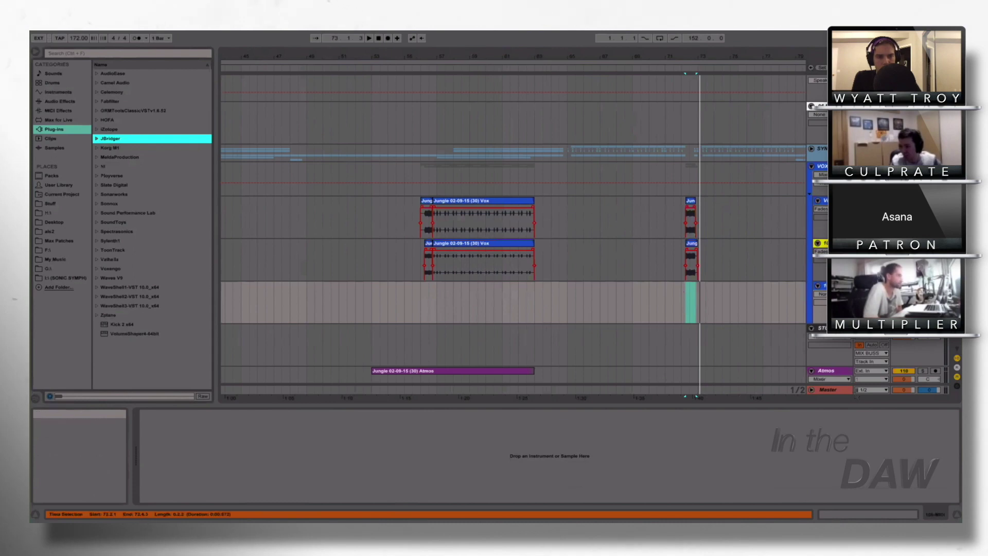
# - Show the Master track's devices, turn on MSED, open its window and mute the side signal
pyautogui.click(828, 389)
pyautogui.click(464, 415)
pyautogui.click(464, 488)
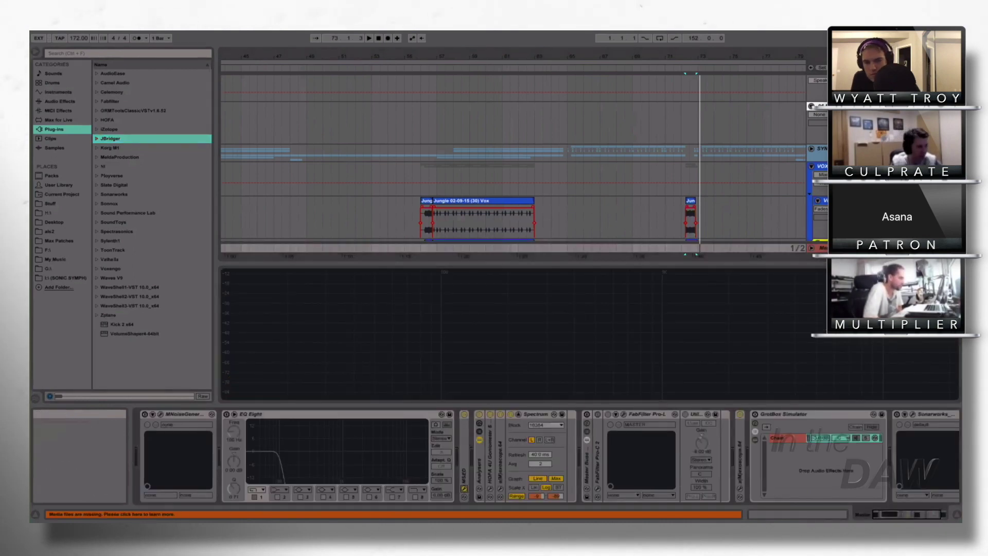
pyautogui.click(418, 320)
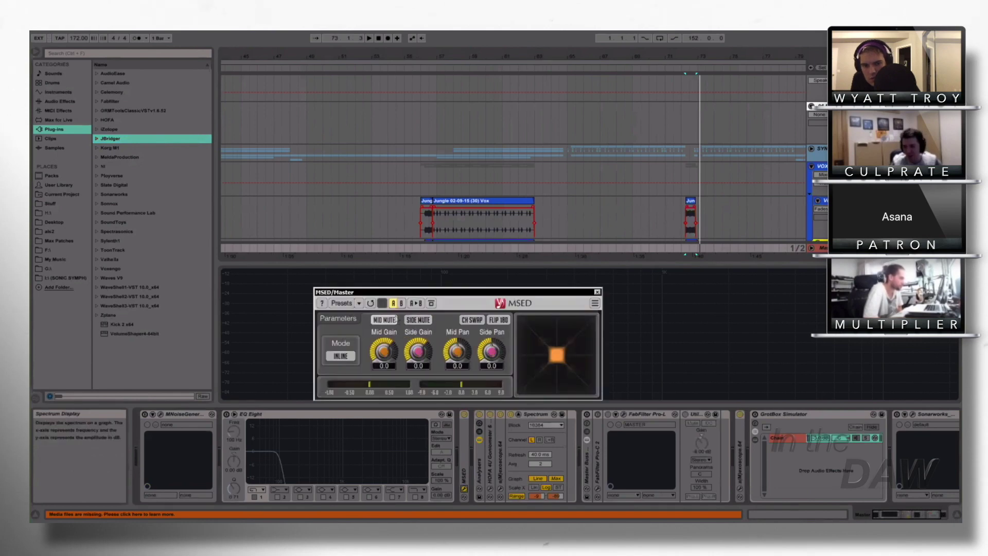
pyautogui.click(418, 319)
# - Fold the VOX group and play the drums and bass section with the side signal muted
pyautogui.click(812, 166)
pyautogui.scroll(10, 818, 166)
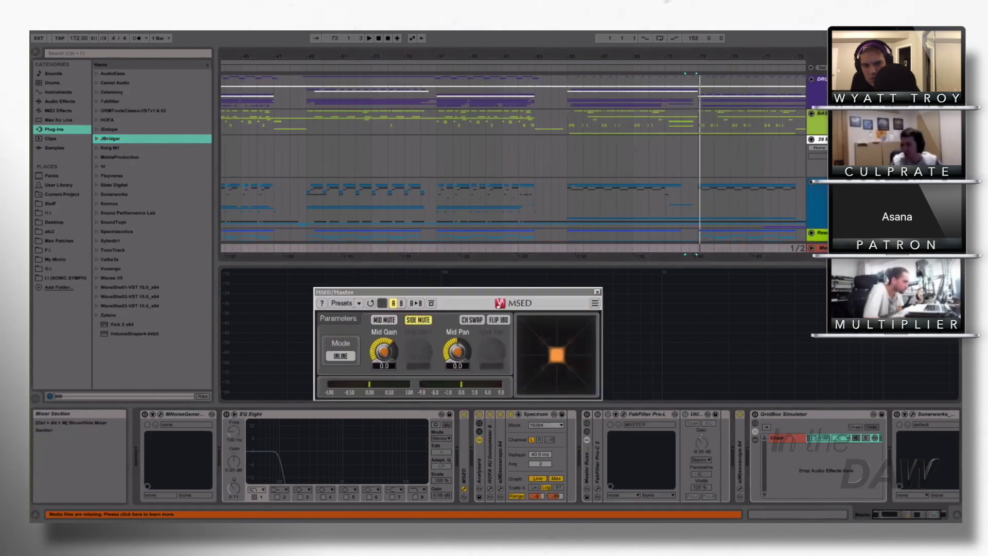
pyautogui.scroll(-5, 514, 155)
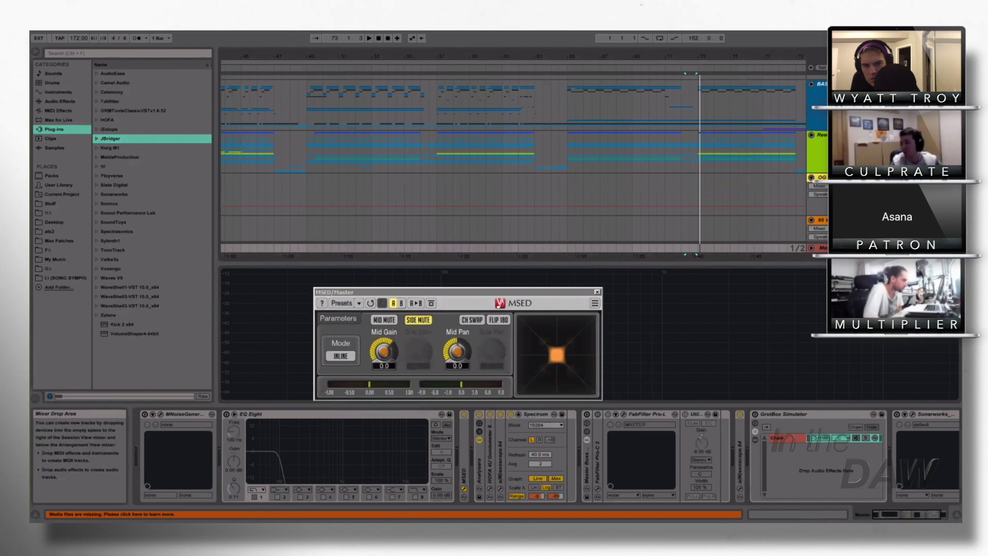
pyautogui.scroll(5, 688, 144)
pyautogui.click(308, 156)
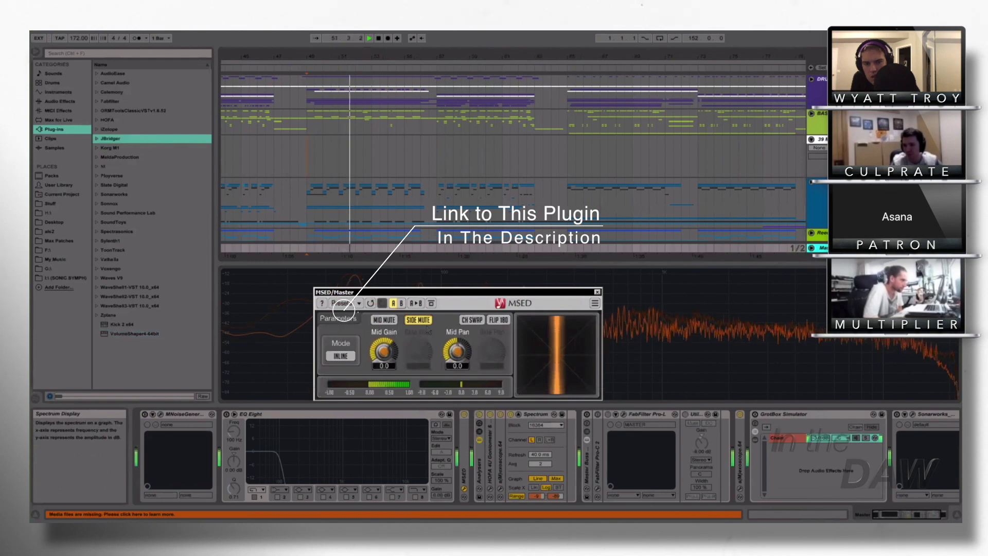
# - Compare the mix with MSED's side signal unmuted and muted during playback, then stop
pyautogui.click(464, 414)
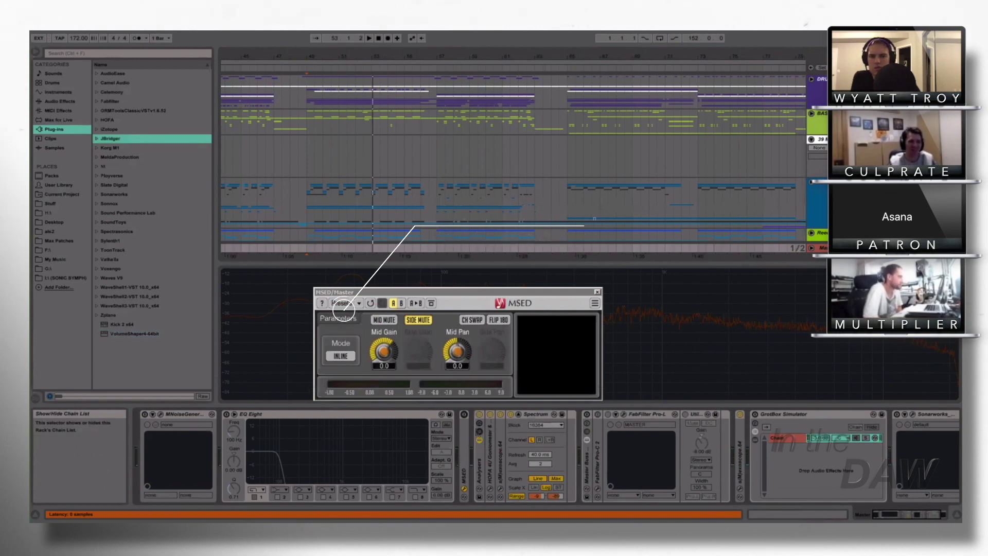
pyautogui.click(418, 320)
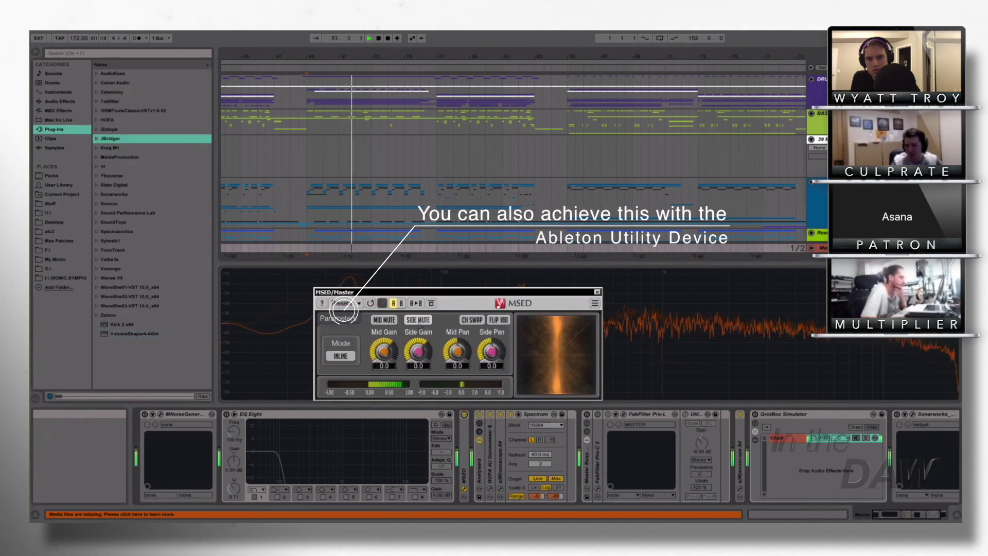
pyautogui.click(418, 320)
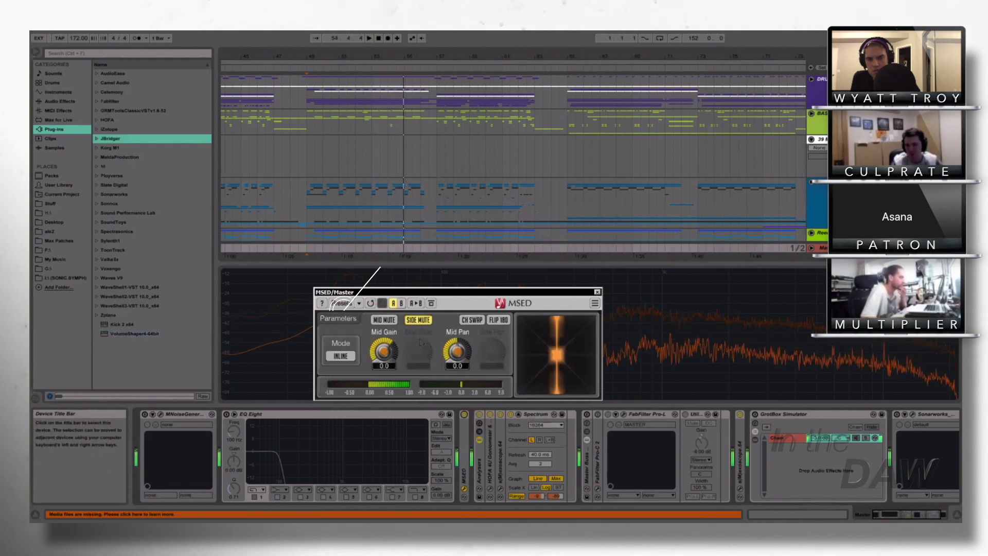
pyautogui.press('space')
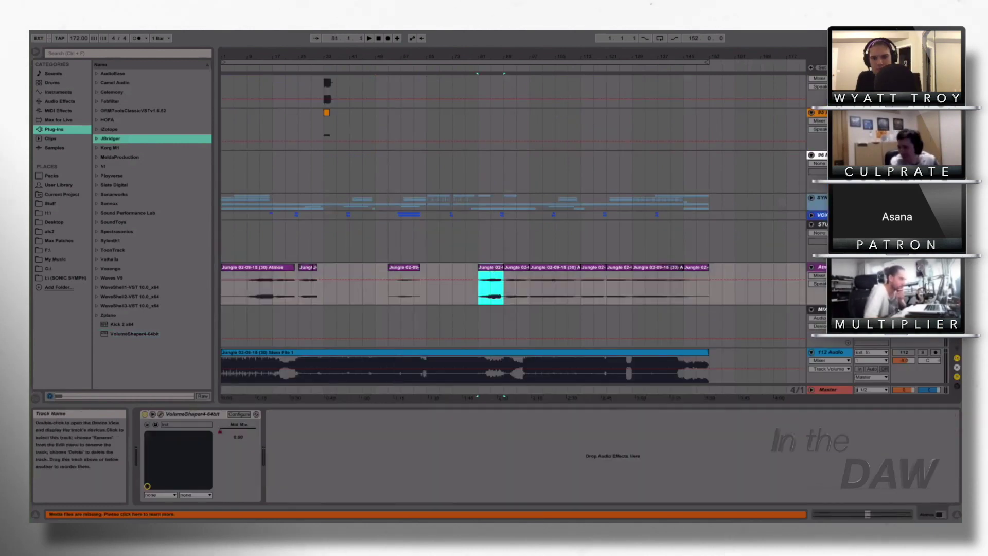
# - Show the Atmos track's devices, look over its later clips and play the one starting at bar 81
pyautogui.click(832, 267)
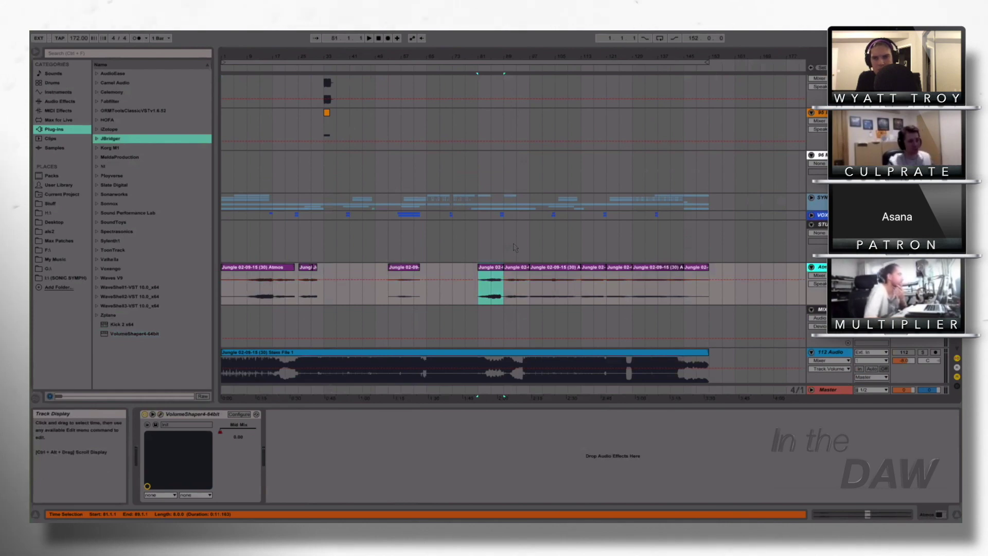
pyautogui.click(518, 267)
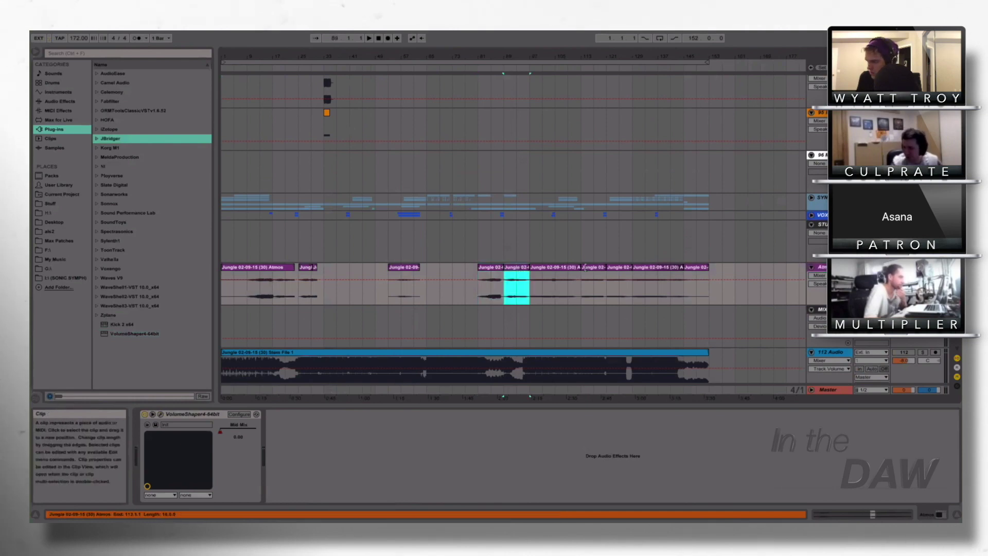
pyautogui.click(543, 274)
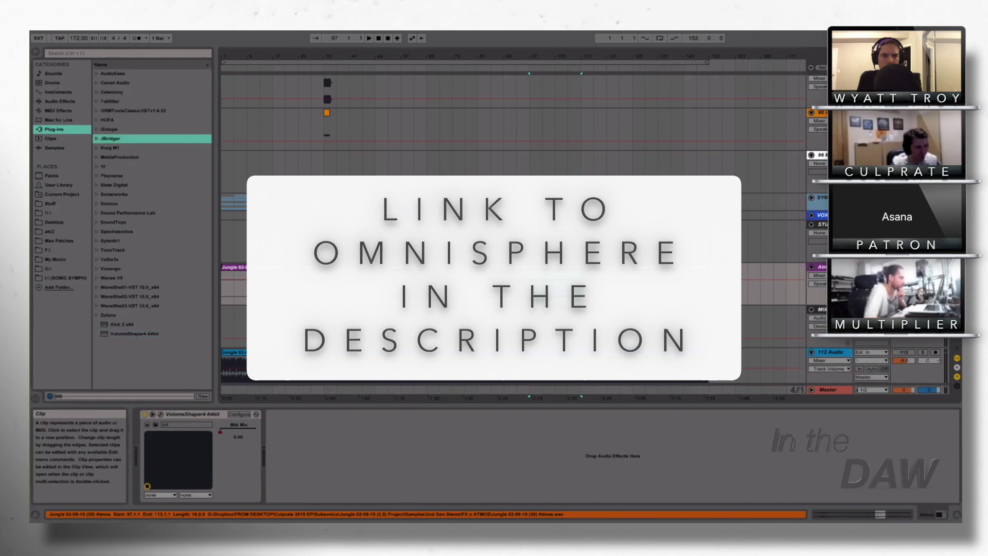
pyautogui.click(490, 268)
pyautogui.press('space')
pyautogui.press('space')
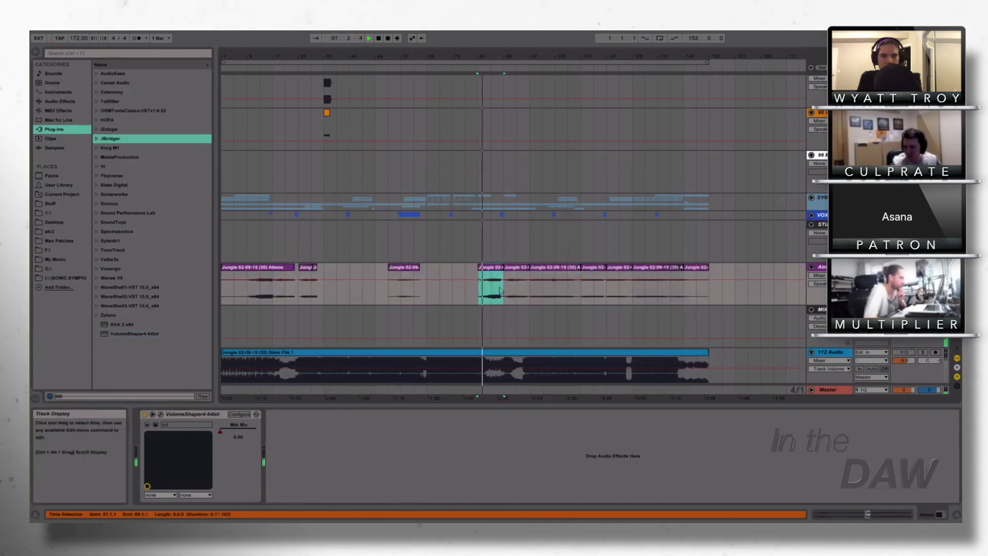
# - Turn off MSED on the Master track and close its window
pyautogui.click(828, 390)
pyautogui.click(464, 415)
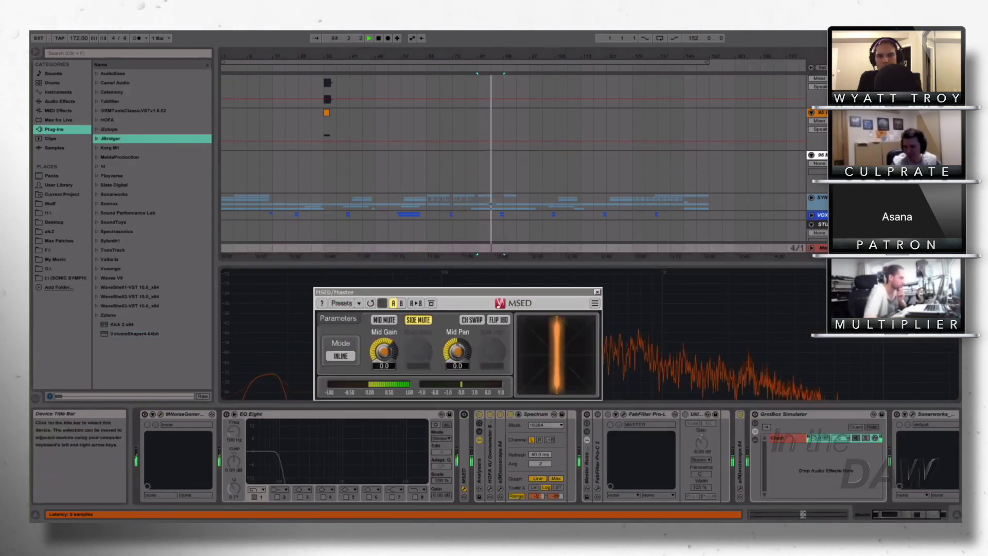
pyautogui.click(596, 292)
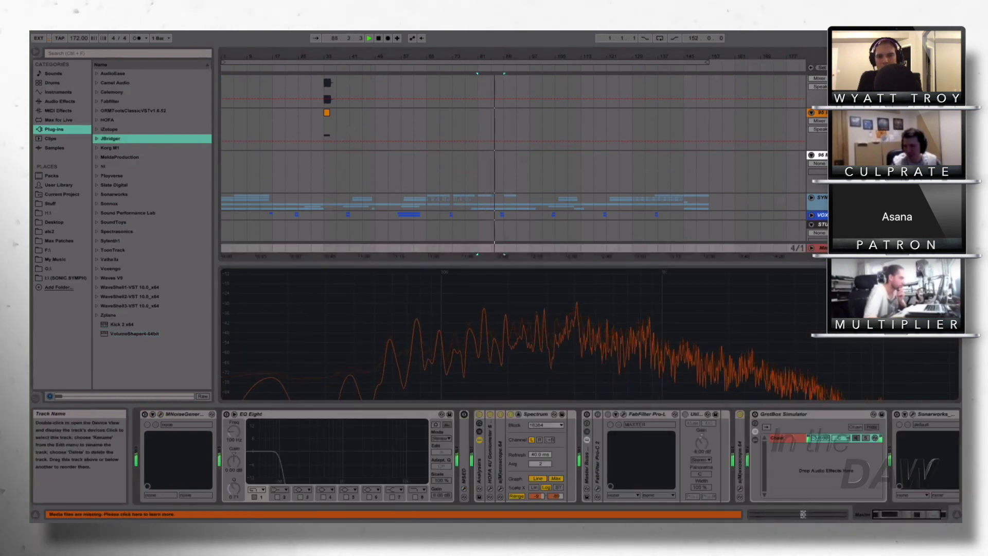
# - Examine the SYNTH group's EQ Eight, Saturator and sidechained Compressor, and return to the Atmos track's VolumeShaper
pyautogui.click(835, 198)
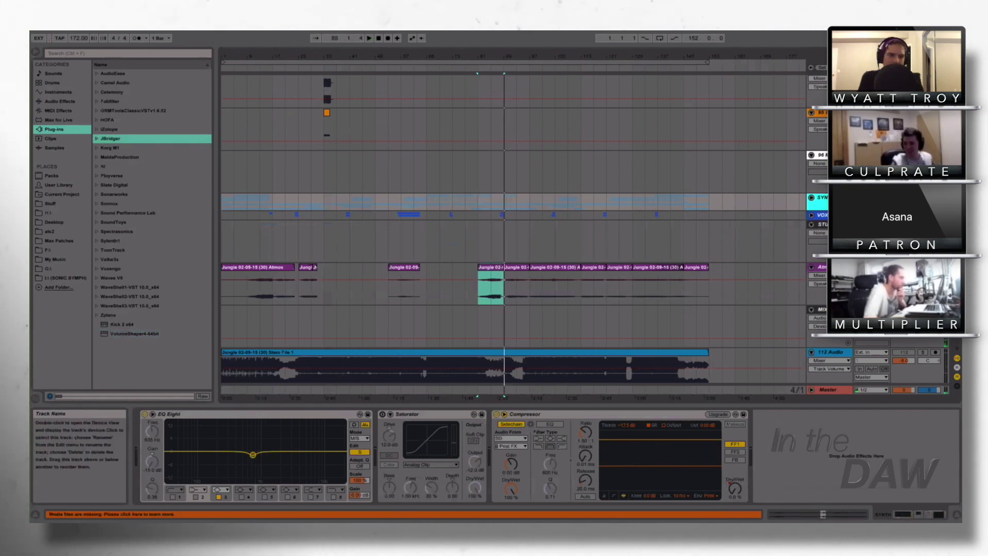
pyautogui.click(823, 267)
pyautogui.scroll(3, 823, 267)
pyautogui.scroll(-3, 454, 342)
pyautogui.scroll(4, 493, 329)
pyautogui.scroll(-4, 790, 297)
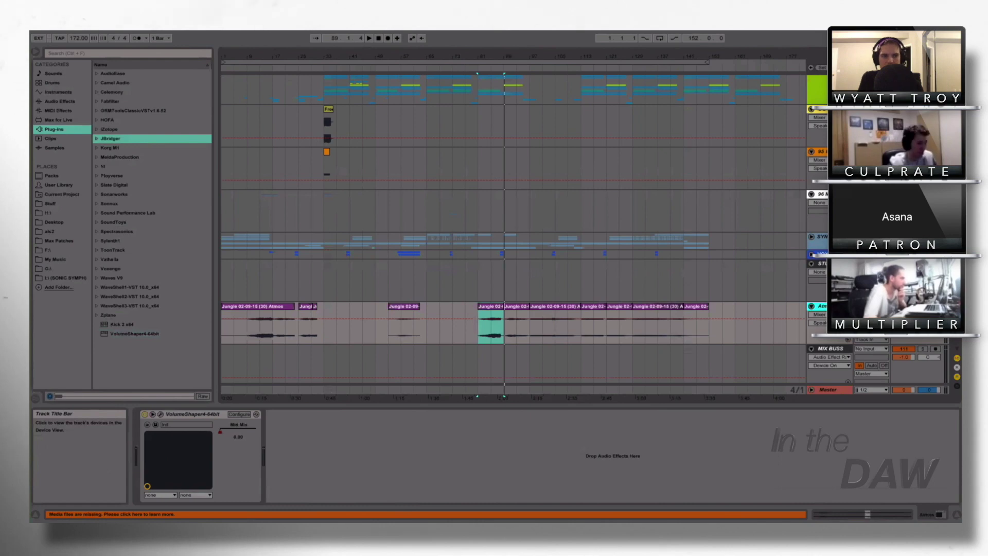
# - Add a Simple Delay after VolumeShaper4 on the Atmos track and show that track's device chain
pyautogui.scroll(7, 515, 231)
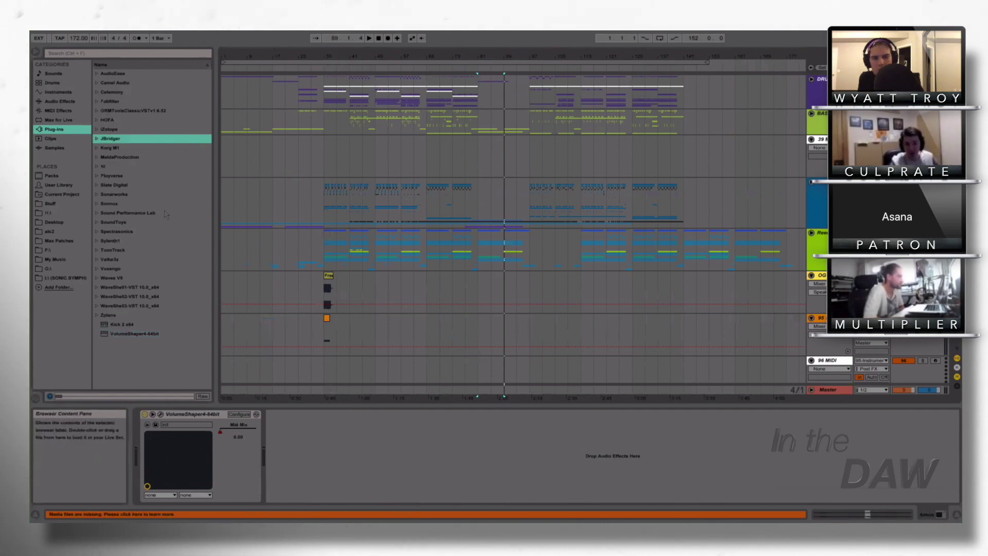
pyautogui.click(70, 102)
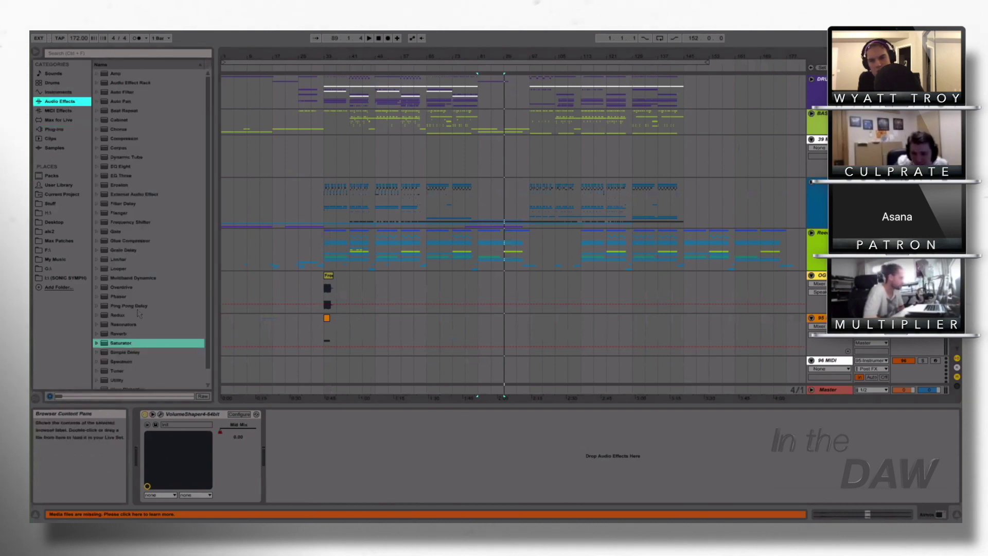
pyautogui.moveTo(135, 357); pyautogui.dragTo(293, 425)
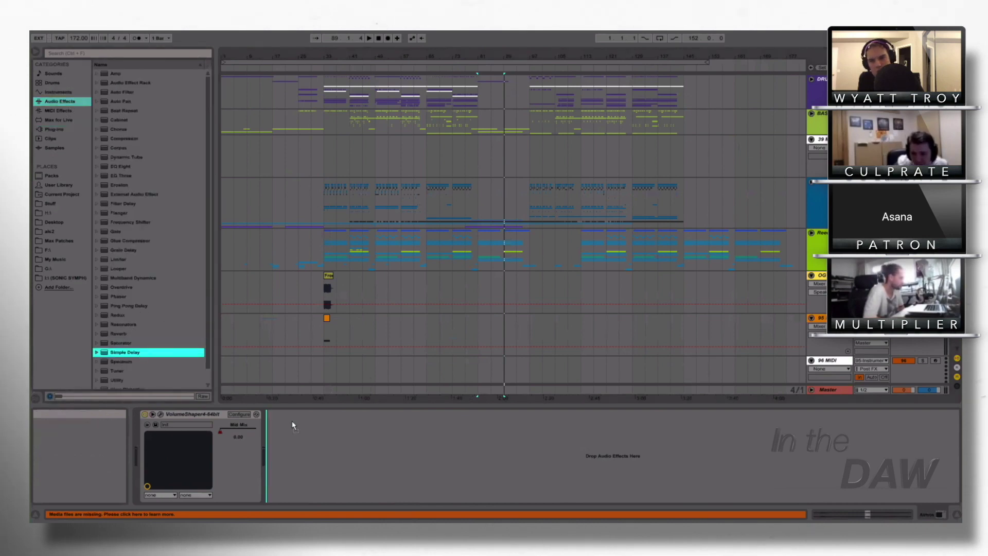
pyautogui.scroll(-5, 824, 382)
pyautogui.click(826, 383)
pyautogui.scroll(-1, 826, 383)
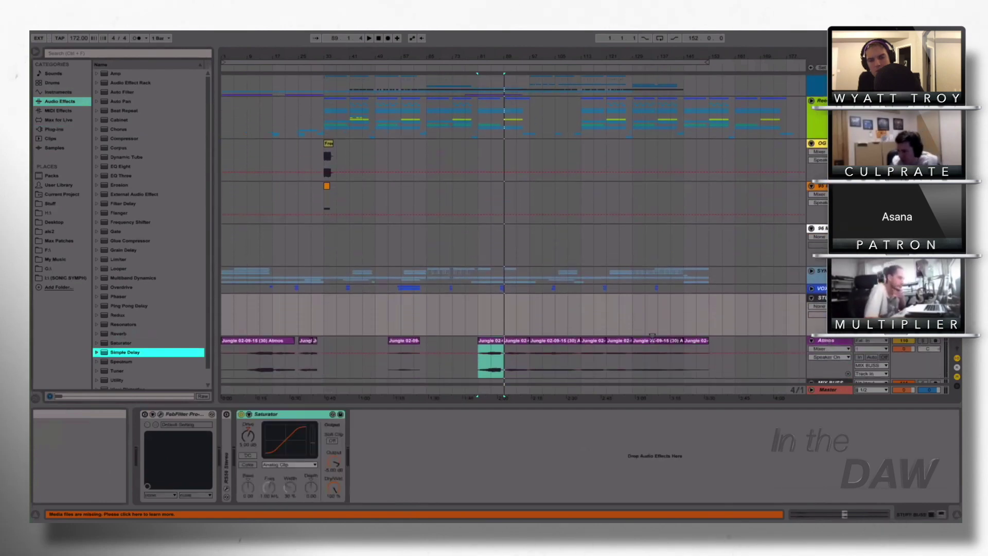
pyautogui.click(488, 342)
# - Group the Simple Delay into an Audio Effect Rack and set its Dry/Wet to 100%
pyautogui.click(302, 414)
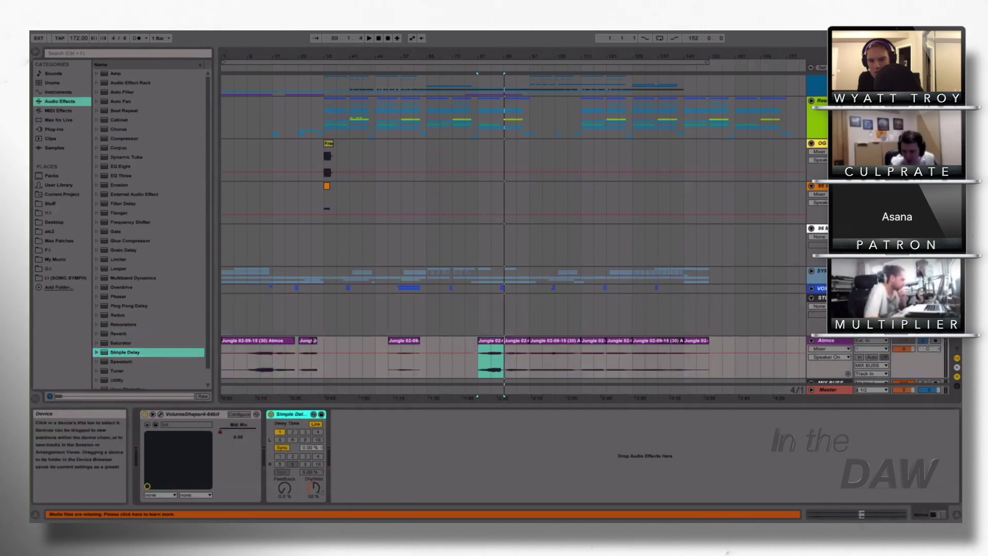
pyautogui.moveTo(322, 492); pyautogui.dragTo(323, 463)
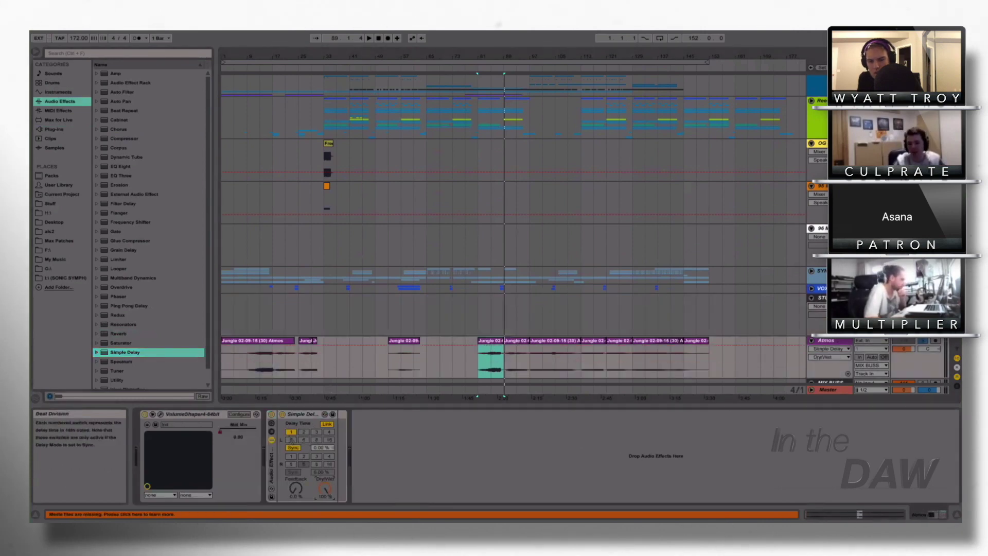
pyautogui.rightClick(322, 447)
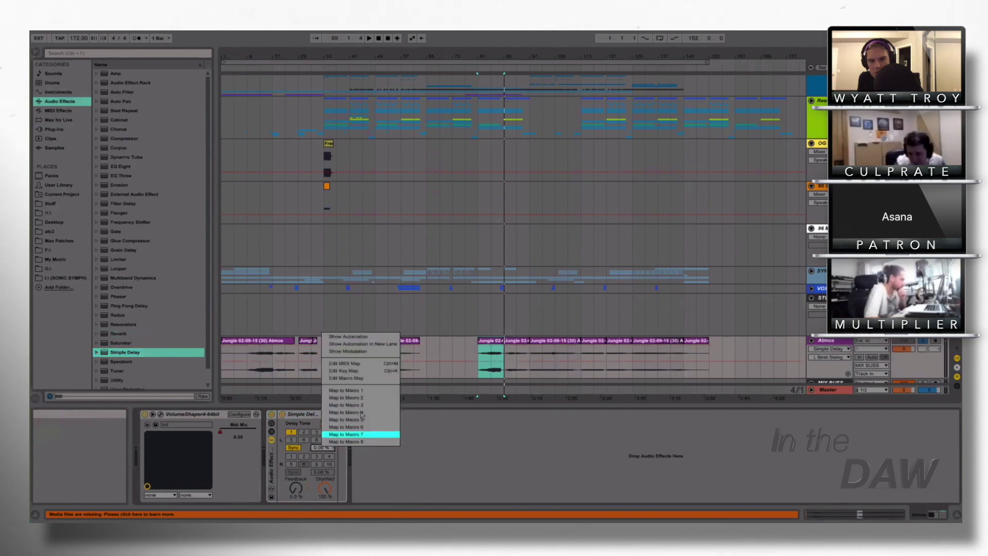
# - Switch the Simple Delay's left channel to Time mode at 1.00 ms and map the delay time to Macro 1
pyautogui.click(293, 448)
pyautogui.moveTo(322, 448); pyautogui.dragTo(322, 474)
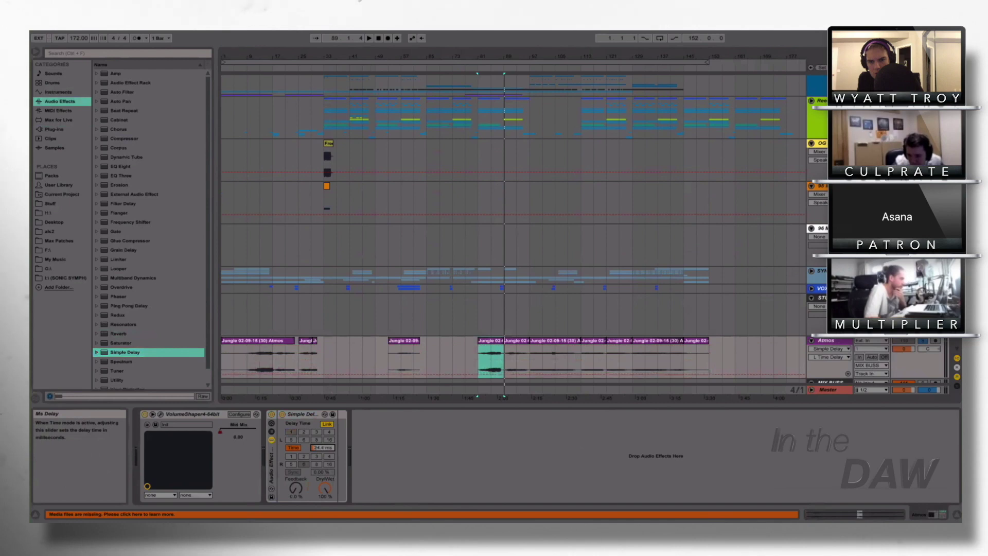
pyautogui.rightClick(323, 448)
pyautogui.click(355, 392)
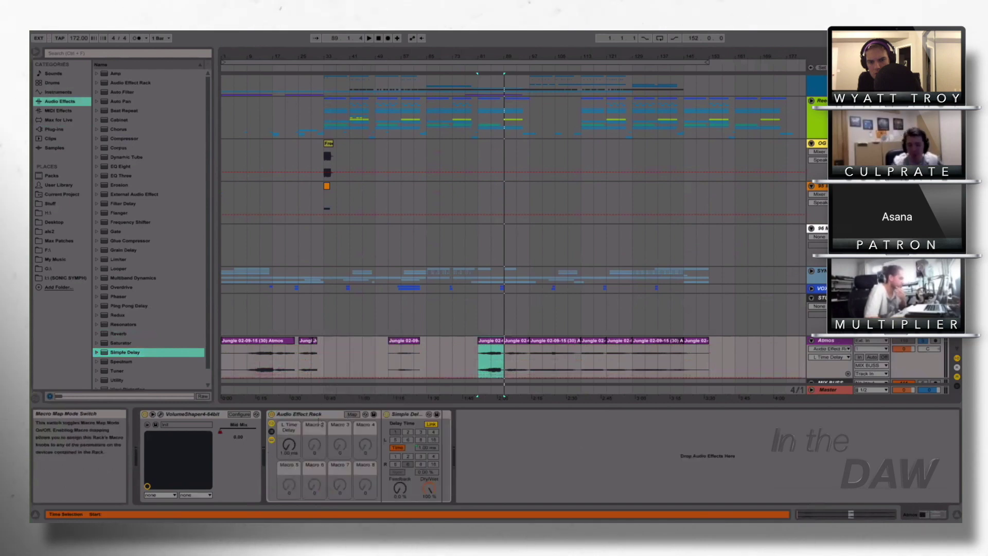
# - Limit the L Time Delay macro mapping to a minimum of 3 ms and a maximum of 12 ms
pyautogui.click(352, 414)
pyautogui.click(297, 75)
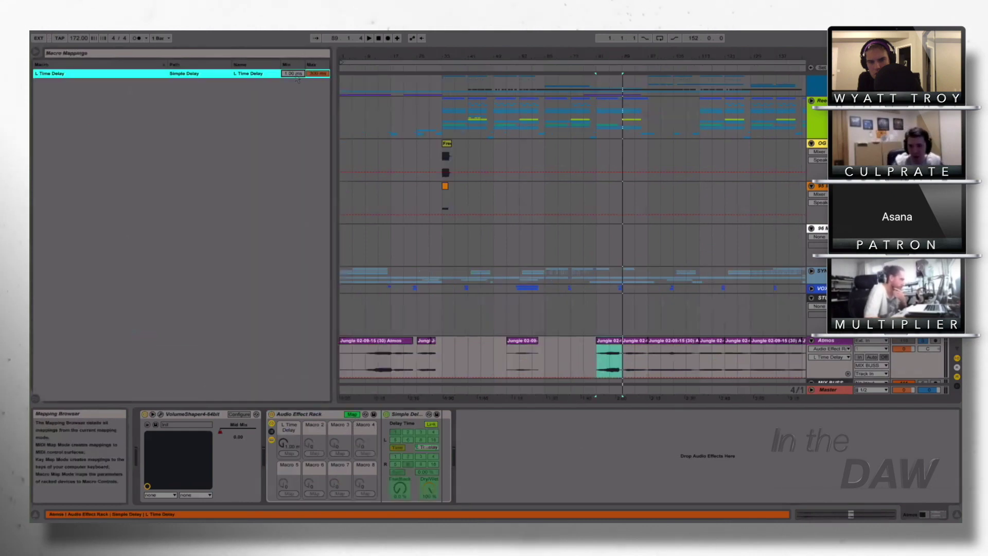
pyautogui.write('3')
pyautogui.press('Return')
pyautogui.click(311, 76)
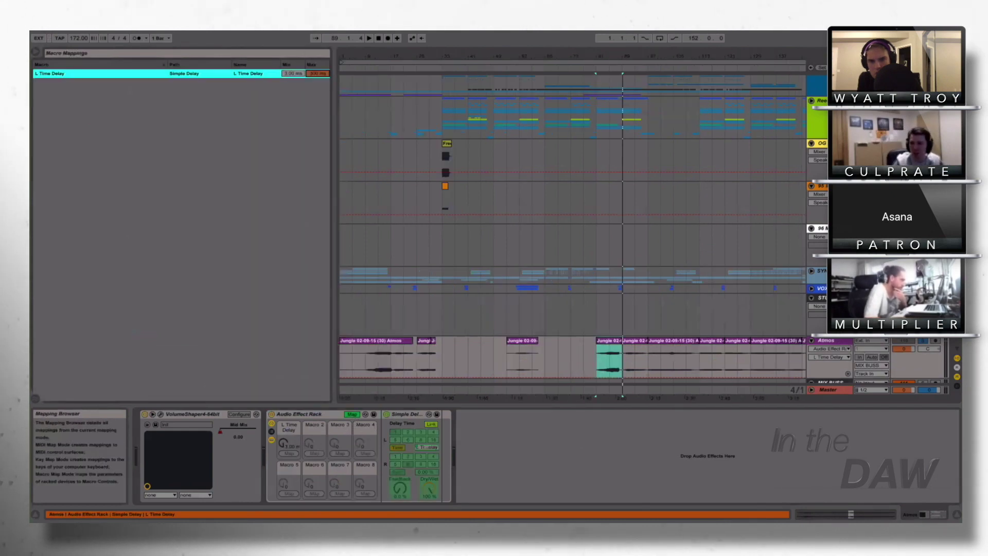
pyautogui.write('12')
pyautogui.press('Return')
pyautogui.hotkey('ctrl', 'm')
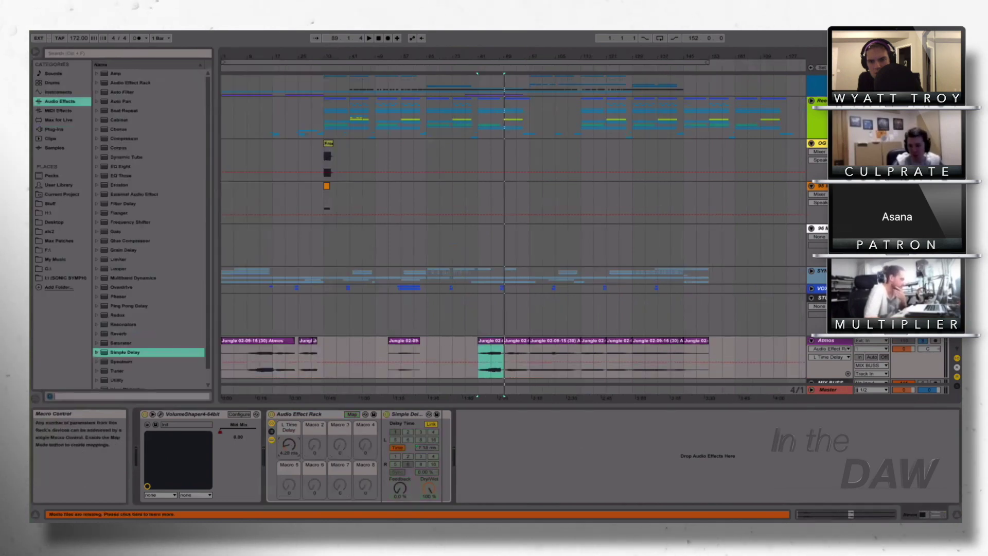
pyautogui.hotkey('ctrl', 'm')
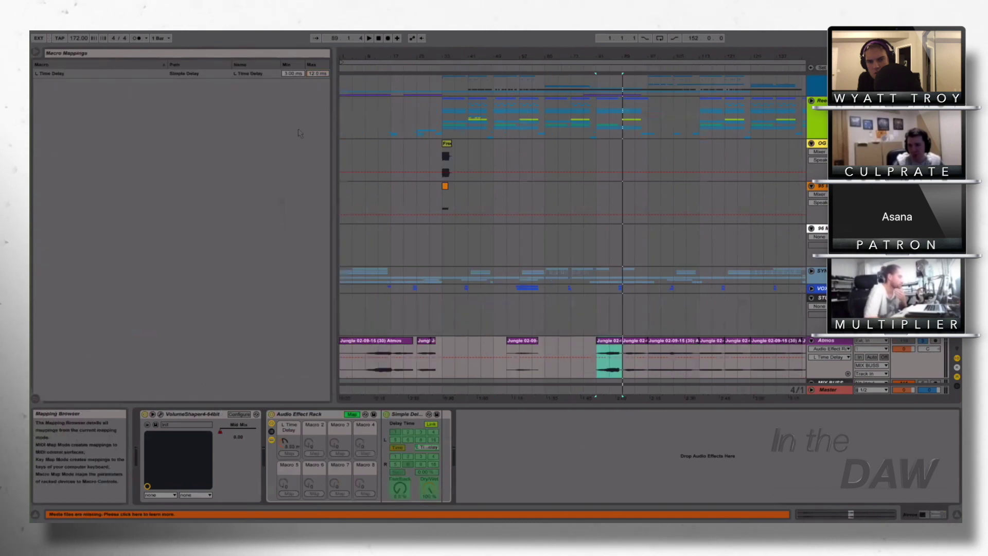
# - Raise the maximum of the L Time Delay mapping, leave macro mapping, and turn up the L Time Delay macro
pyautogui.click(181, 73)
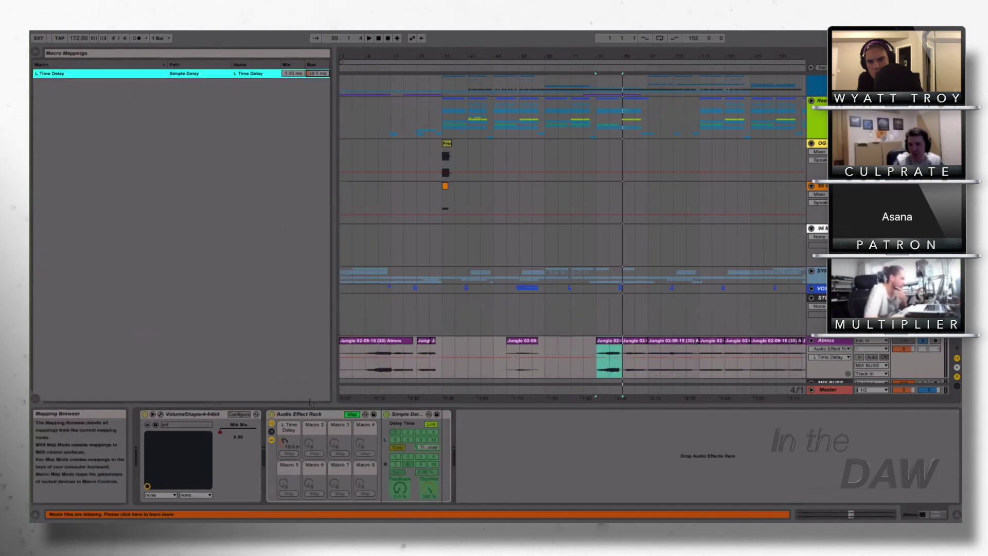
pyautogui.hotkey('ctrl', 'm')
pyautogui.moveTo(290, 444); pyautogui.dragTo(291, 413)
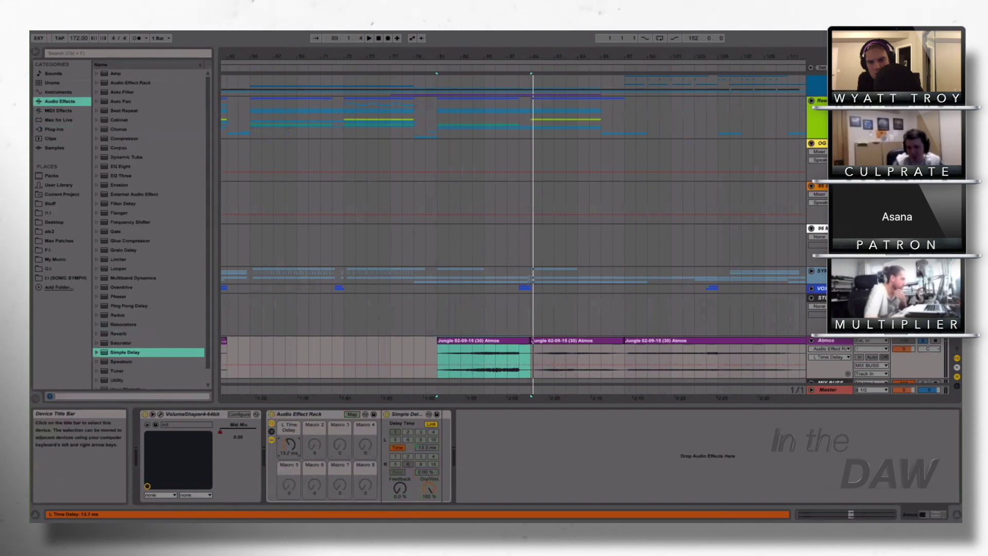
pyautogui.moveTo(289, 444); pyautogui.dragTo(289, 436)
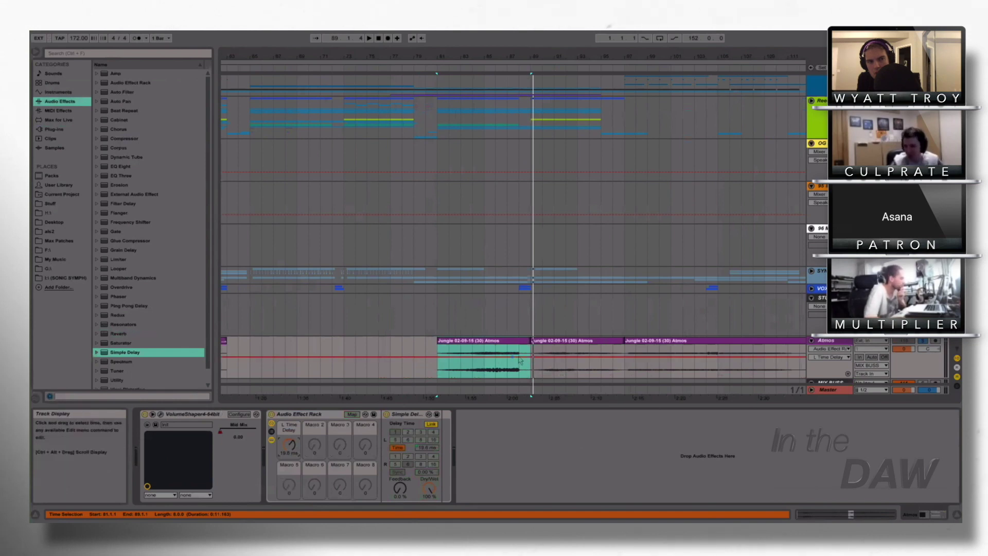
# - Draw a dip and a sharp peak in the L Time Delay automation over the Atmos clip starting at bar 81 and audition it
pyautogui.click(465, 356)
pyautogui.moveTo(469, 357); pyautogui.dragTo(489, 362)
pyautogui.click(461, 369)
pyautogui.press('space')
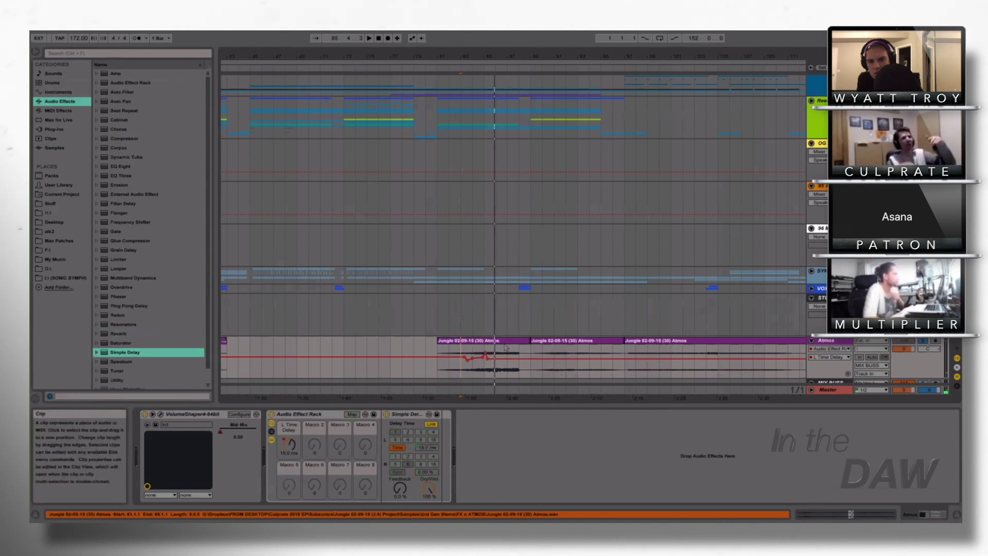
pyautogui.moveTo(484, 355)
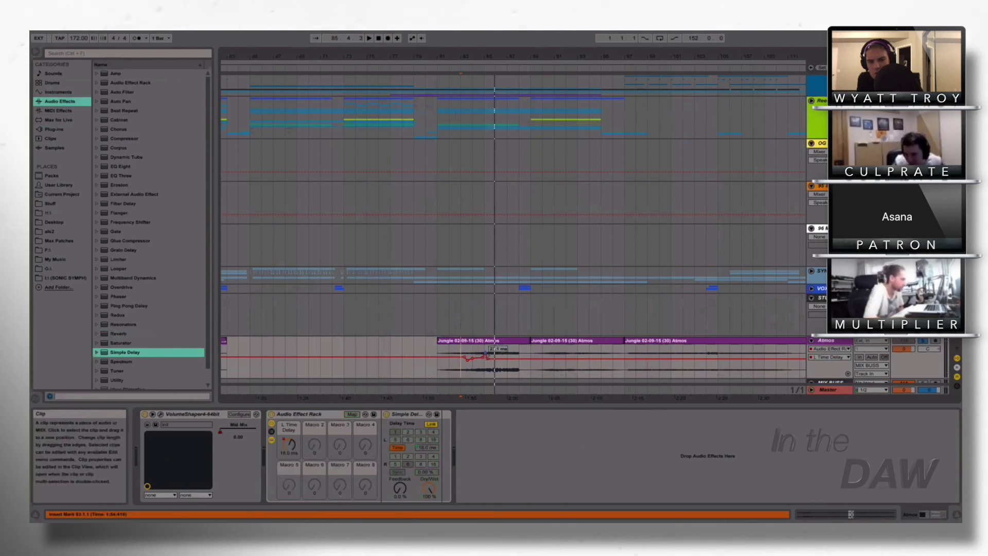
pyautogui.click(453, 351)
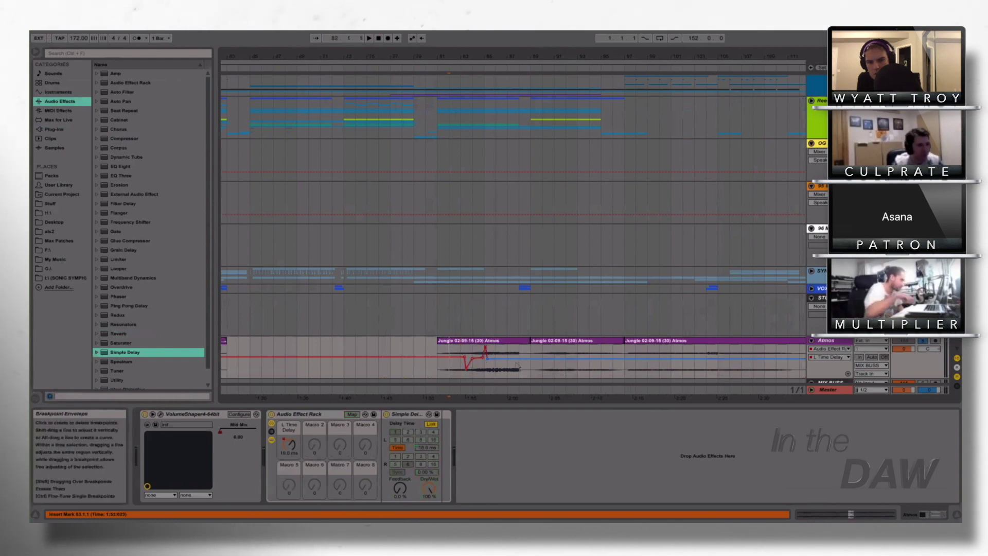
# - Select the Simple Delay inside the rack and play the Atmos clip from bar 83 to hear the automated delay
pyautogui.rightClick(409, 416)
pyautogui.click(407, 418)
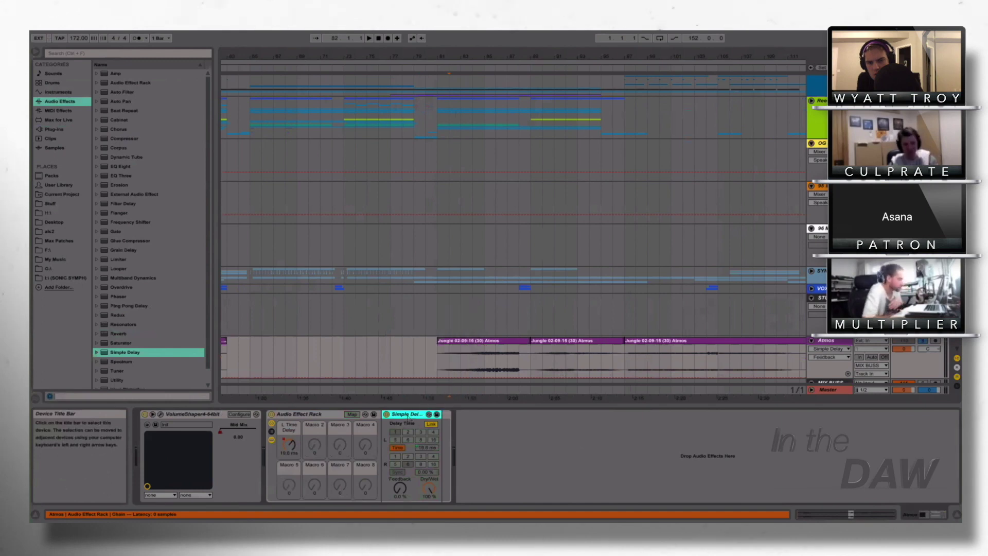
pyautogui.click(470, 362)
pyautogui.press('space')
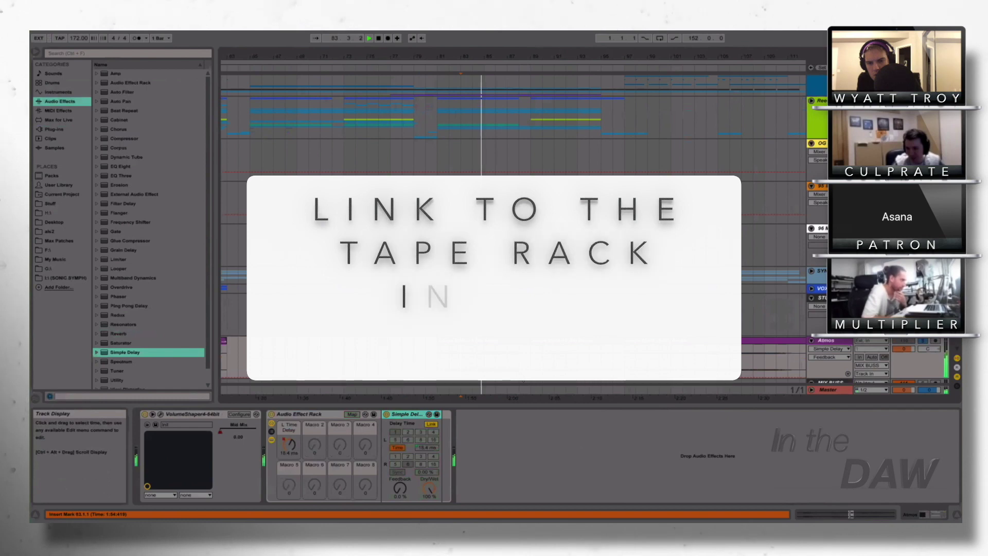
pyautogui.press('space')
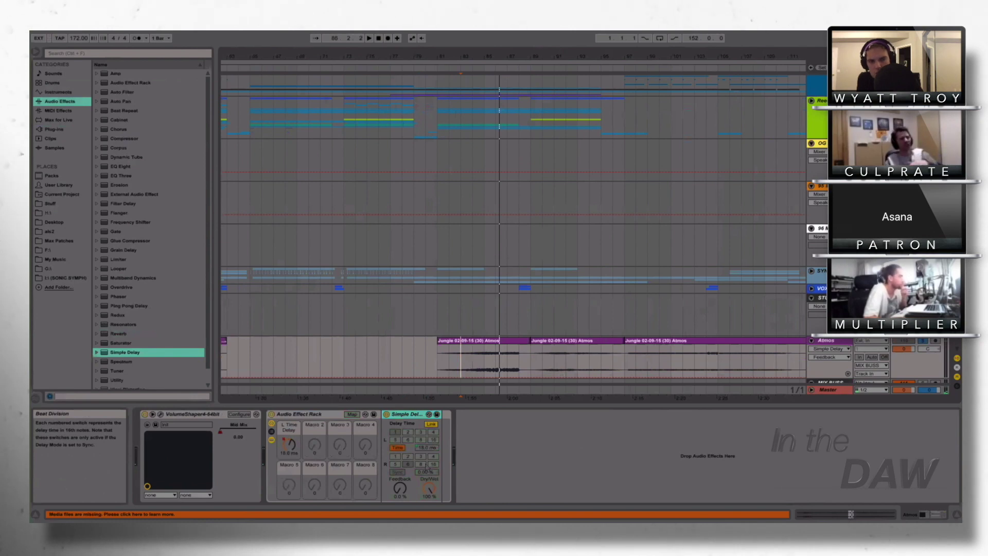
# - Bring back the L Time Delay automation, add a ramp down to 3 ms near the clip's end, and play that section
pyautogui.click(289, 444)
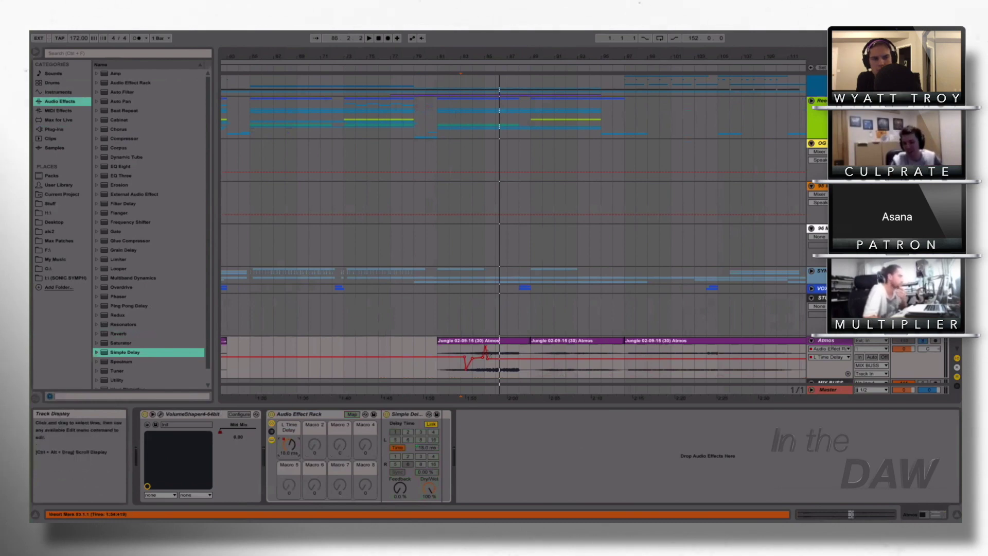
pyautogui.moveTo(506, 359); pyautogui.dragTo(499, 355)
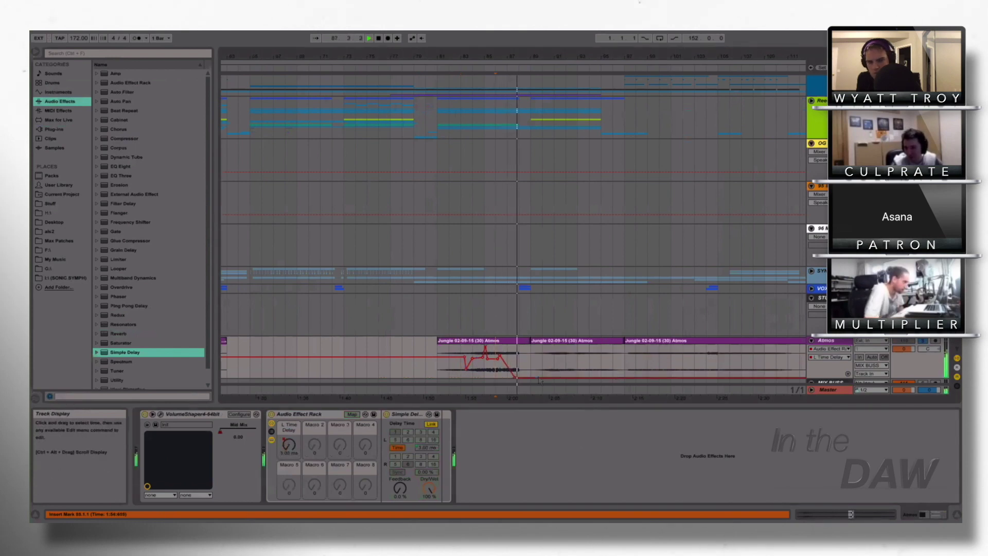
pyautogui.press('space')
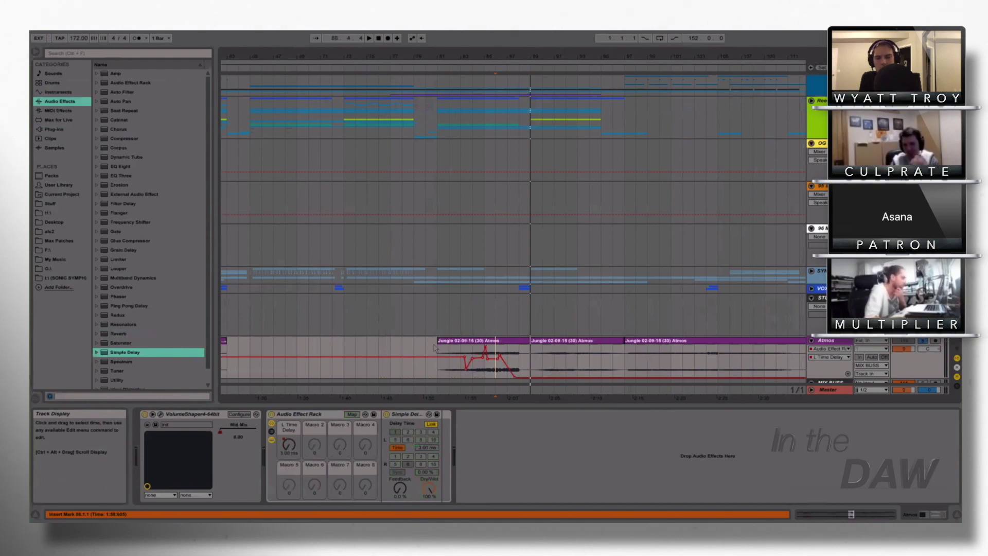
# - Inspect the L Time Delay curve up close and select the Atmos clip spanning bars 81 to 89
pyautogui.click(518, 371)
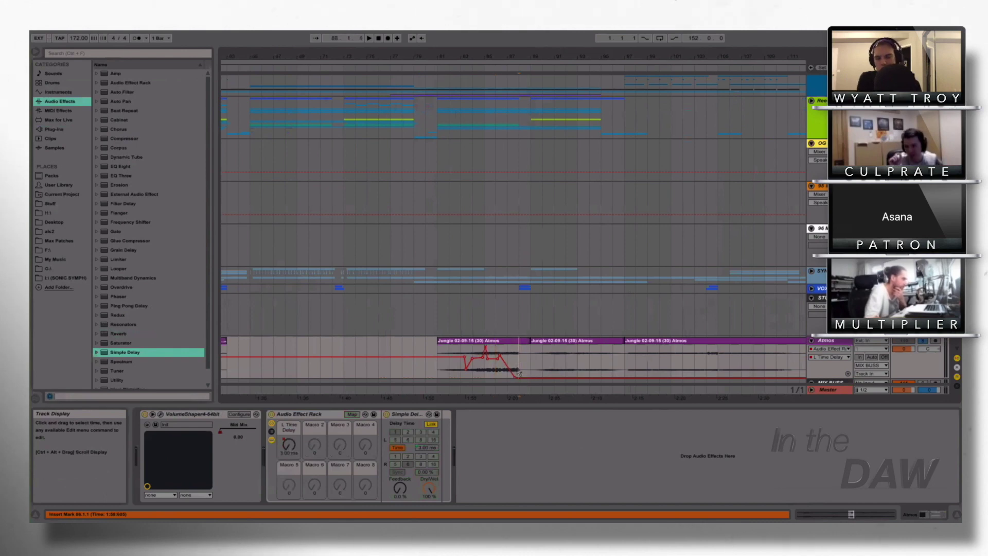
pyautogui.moveTo(520, 56); pyautogui.dragTo(667, 353)
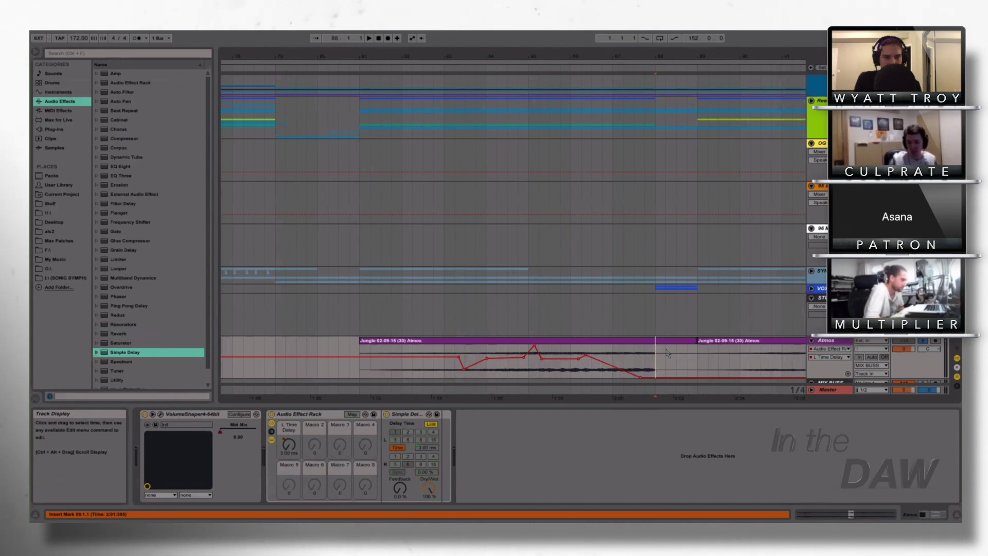
pyautogui.click(667, 340)
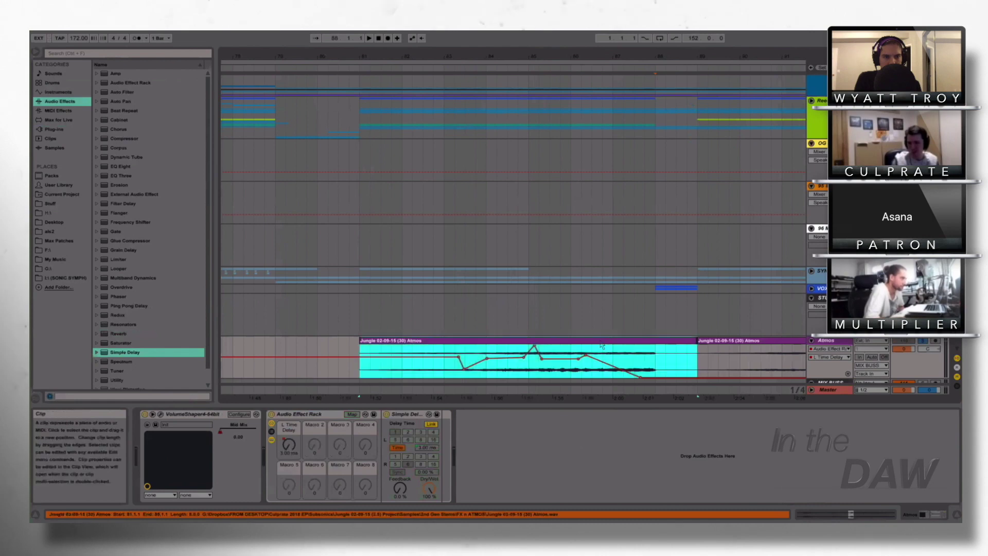
pyautogui.moveTo(512, 56); pyautogui.dragTo(358, 32)
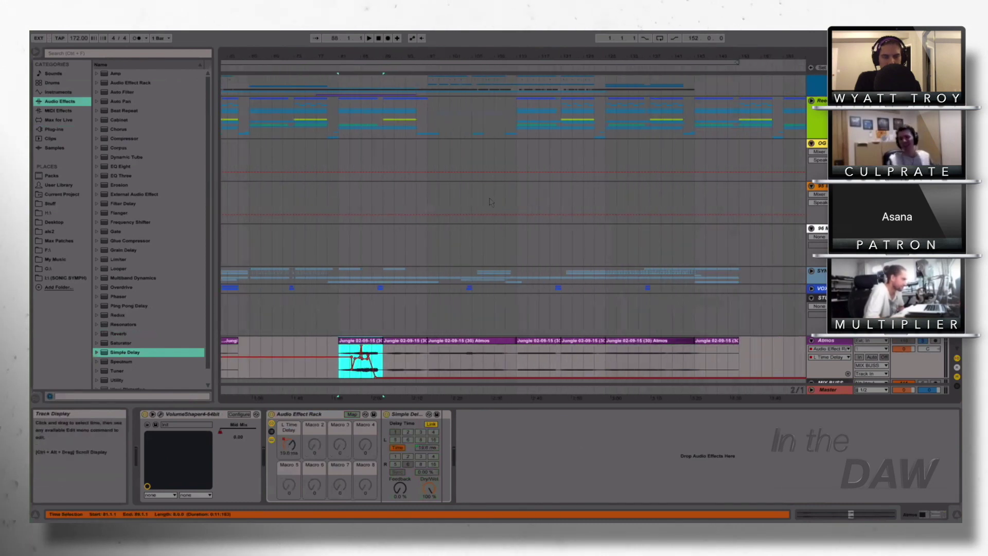